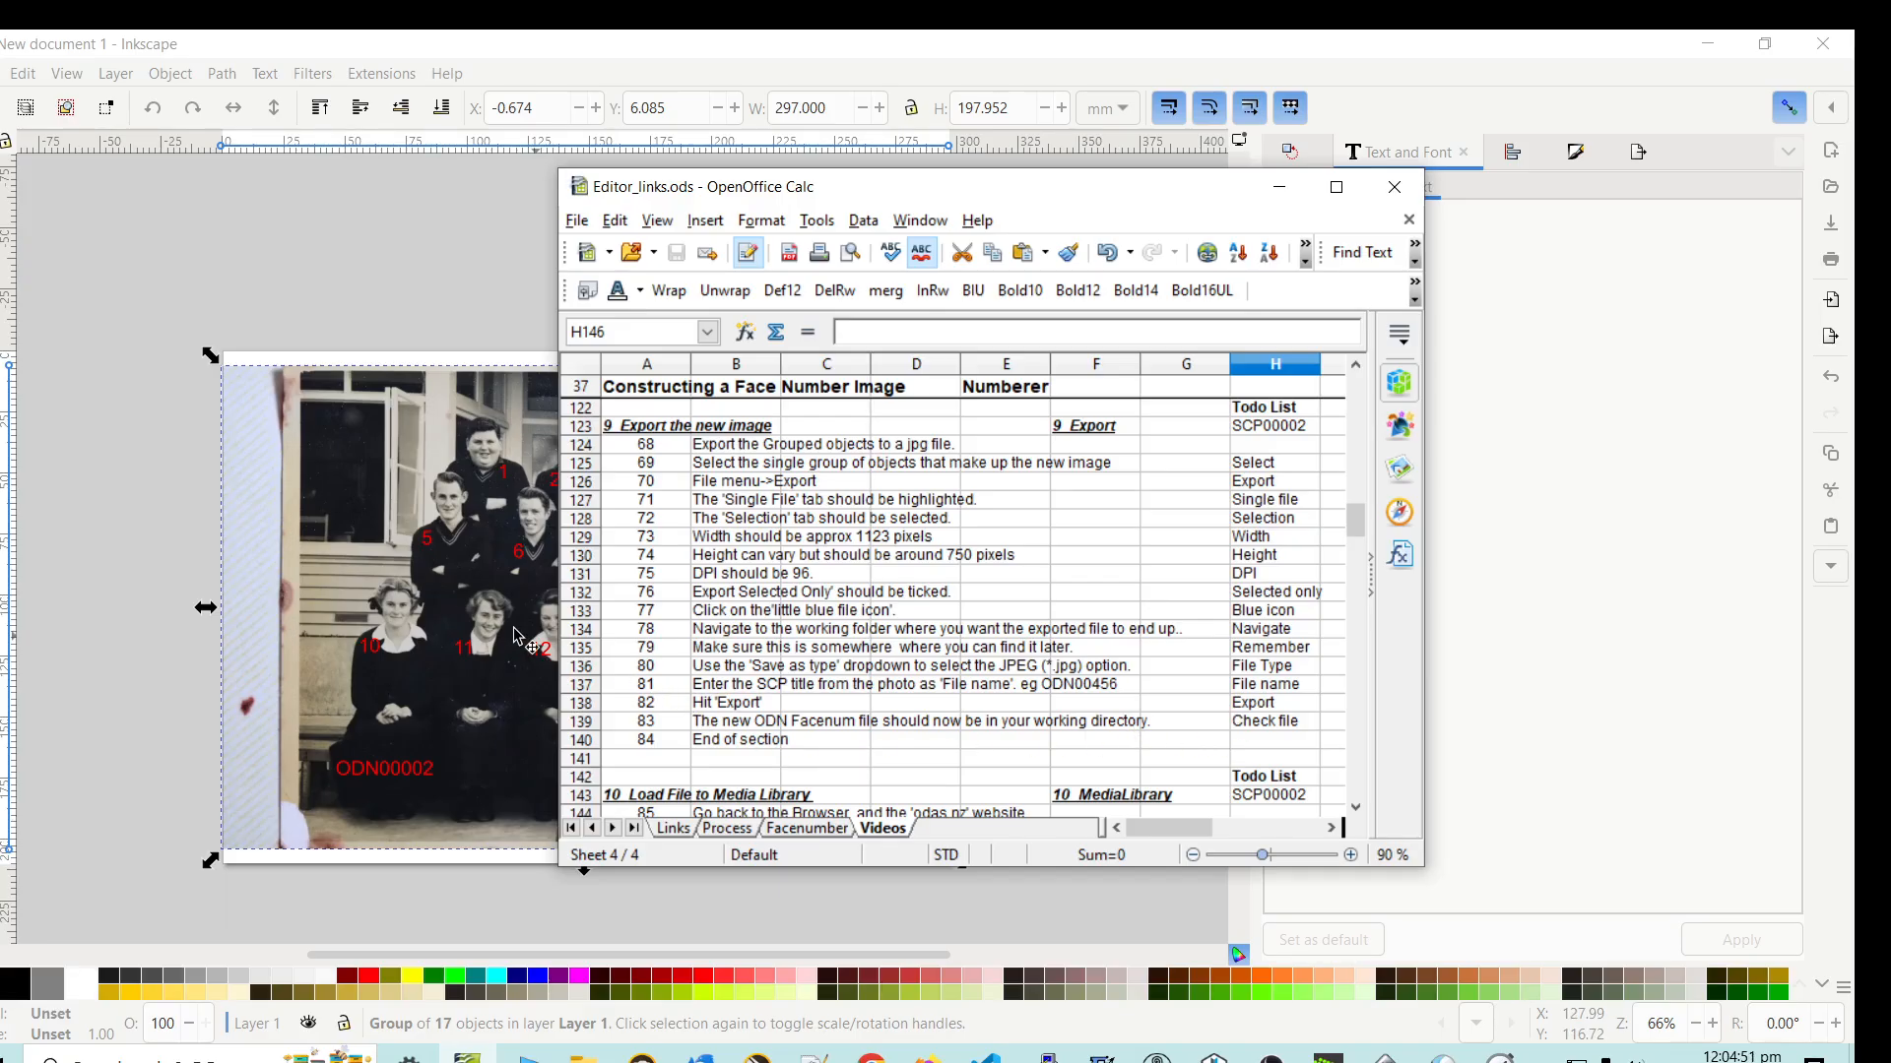
- Switch to the Inkscape drawing, clear the selection, and narrow the docked text panel to widen the canvas
click(162, 421)
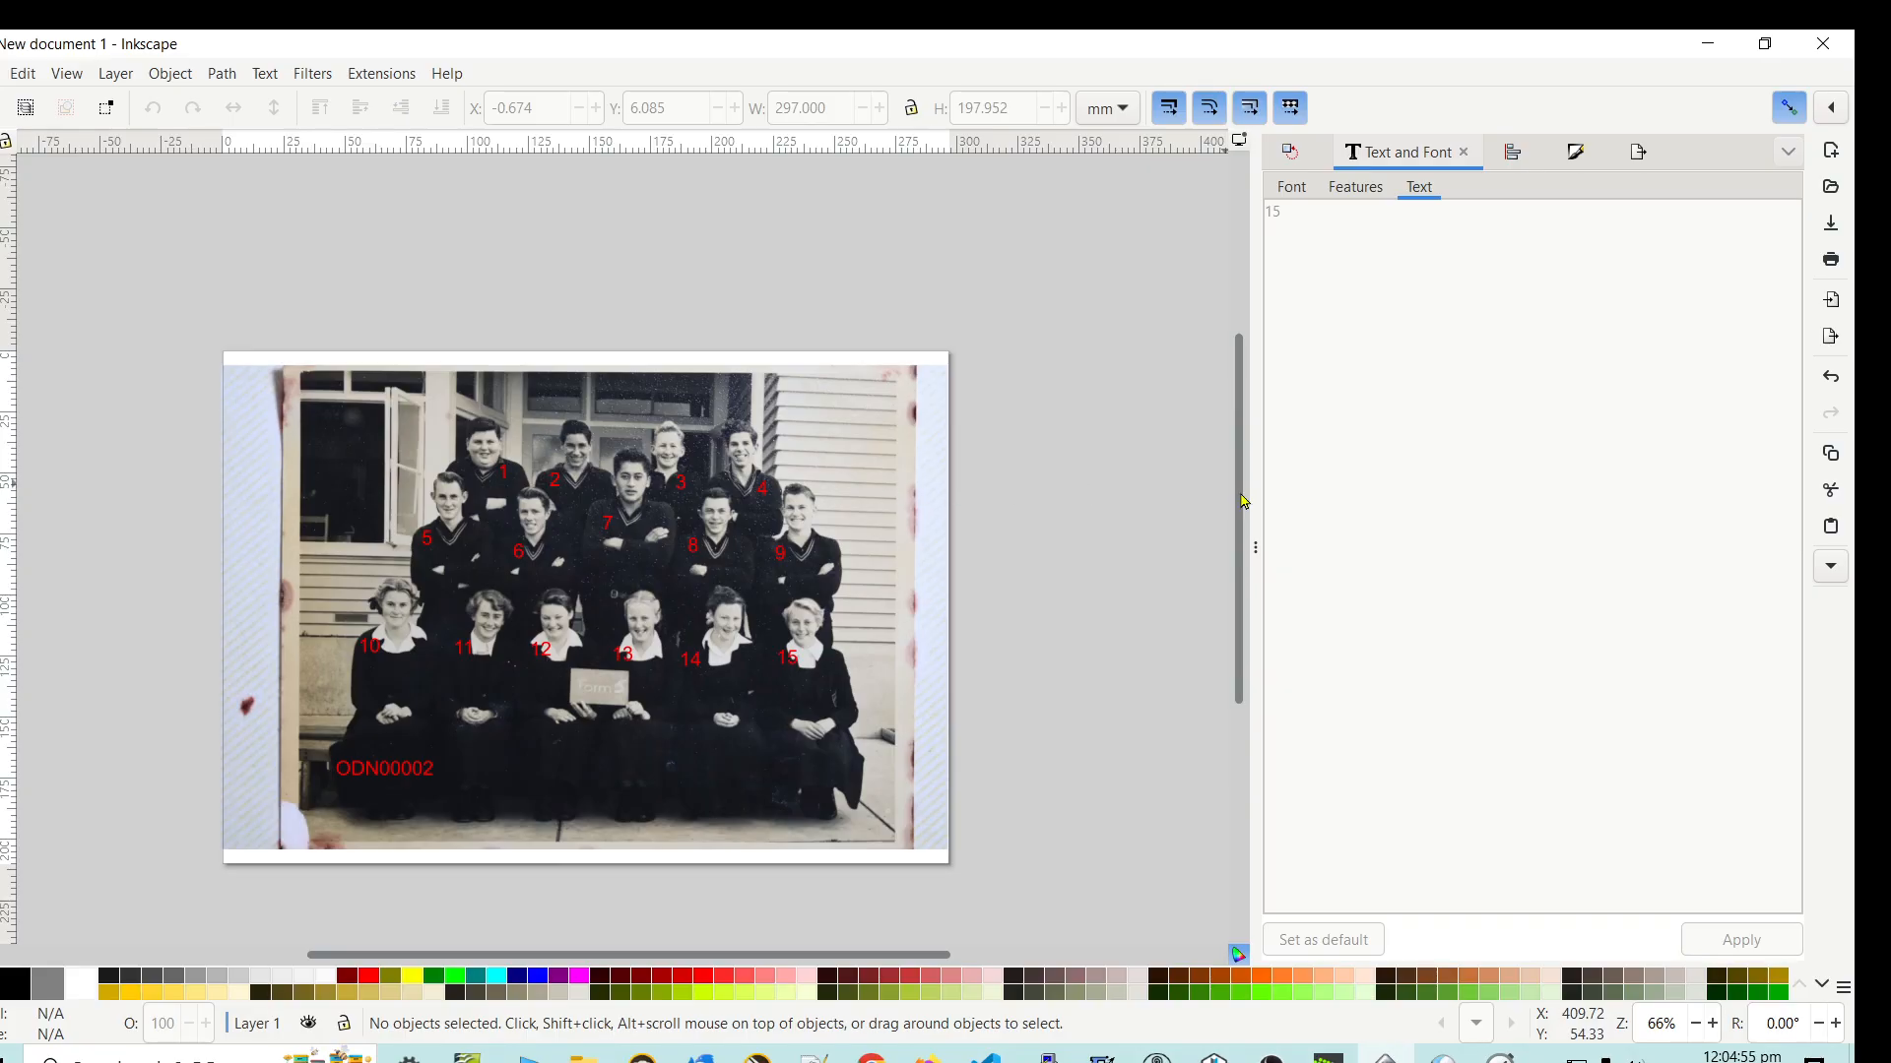
drag(1248, 502, 1524, 548)
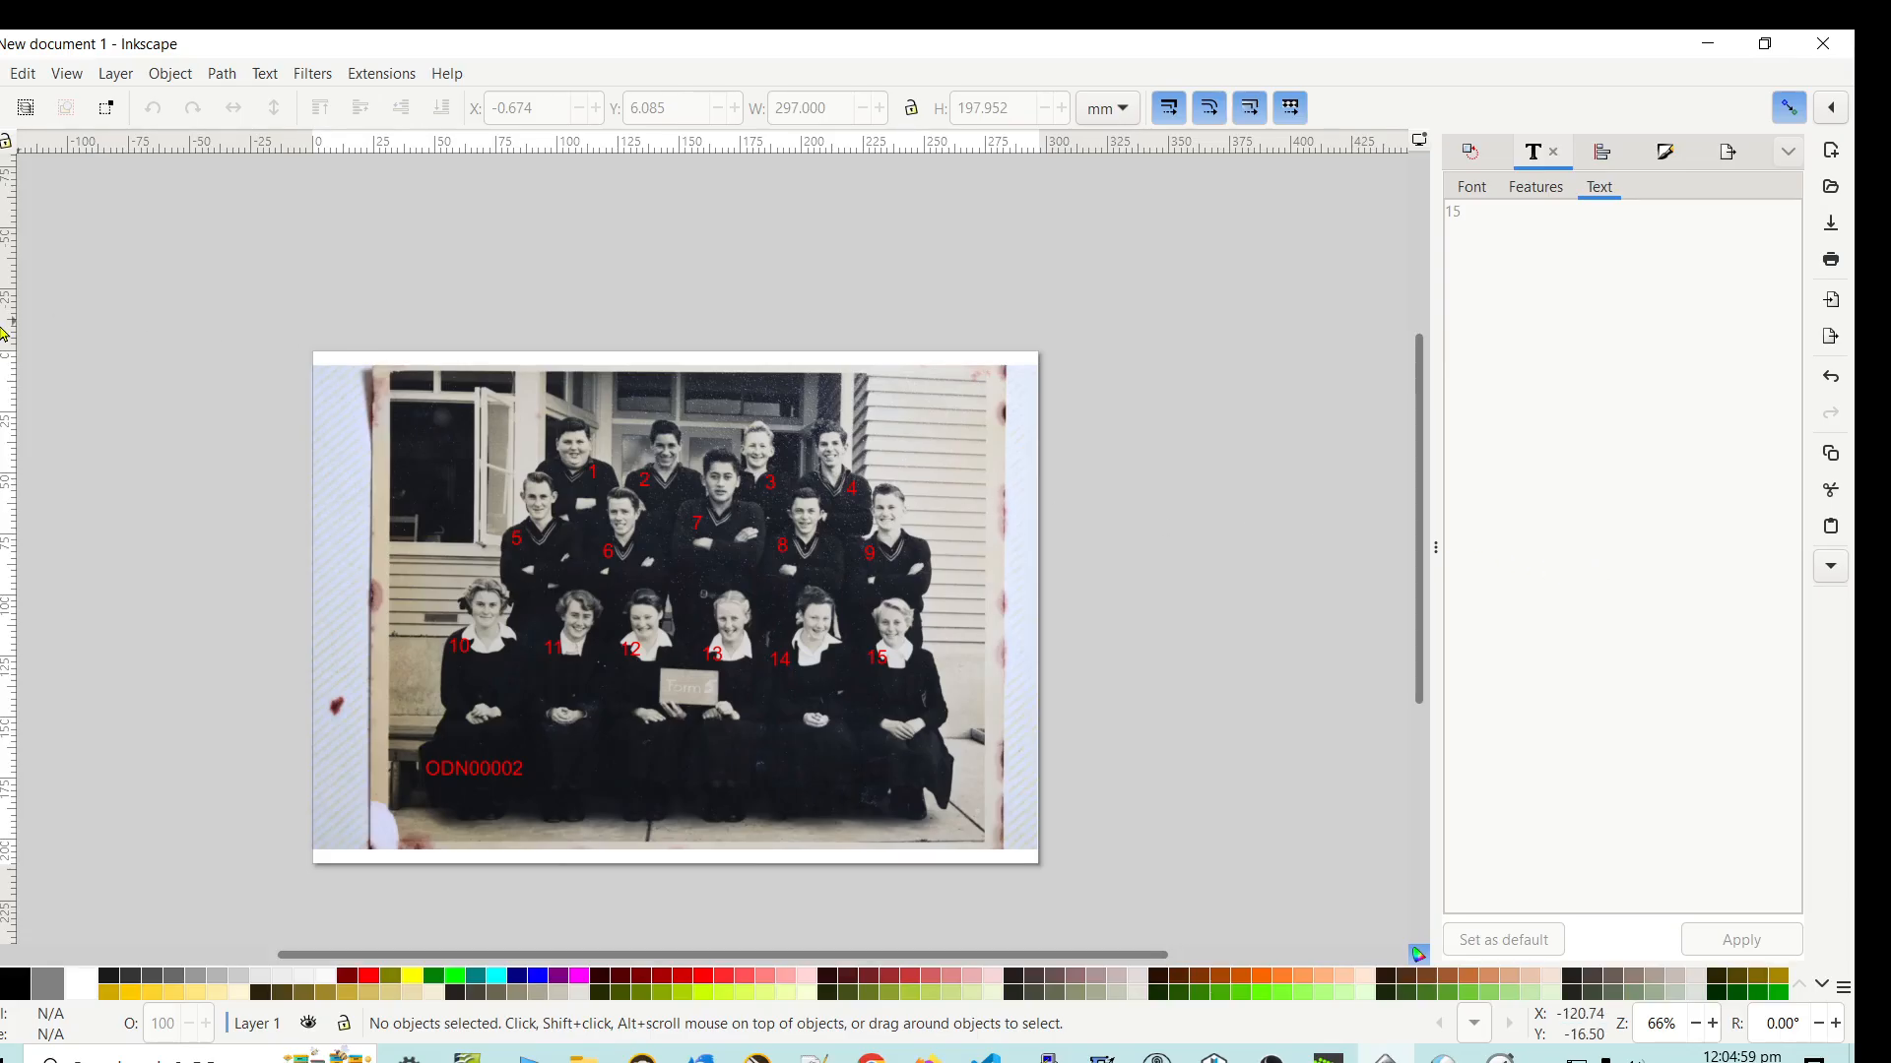
click(2, 73)
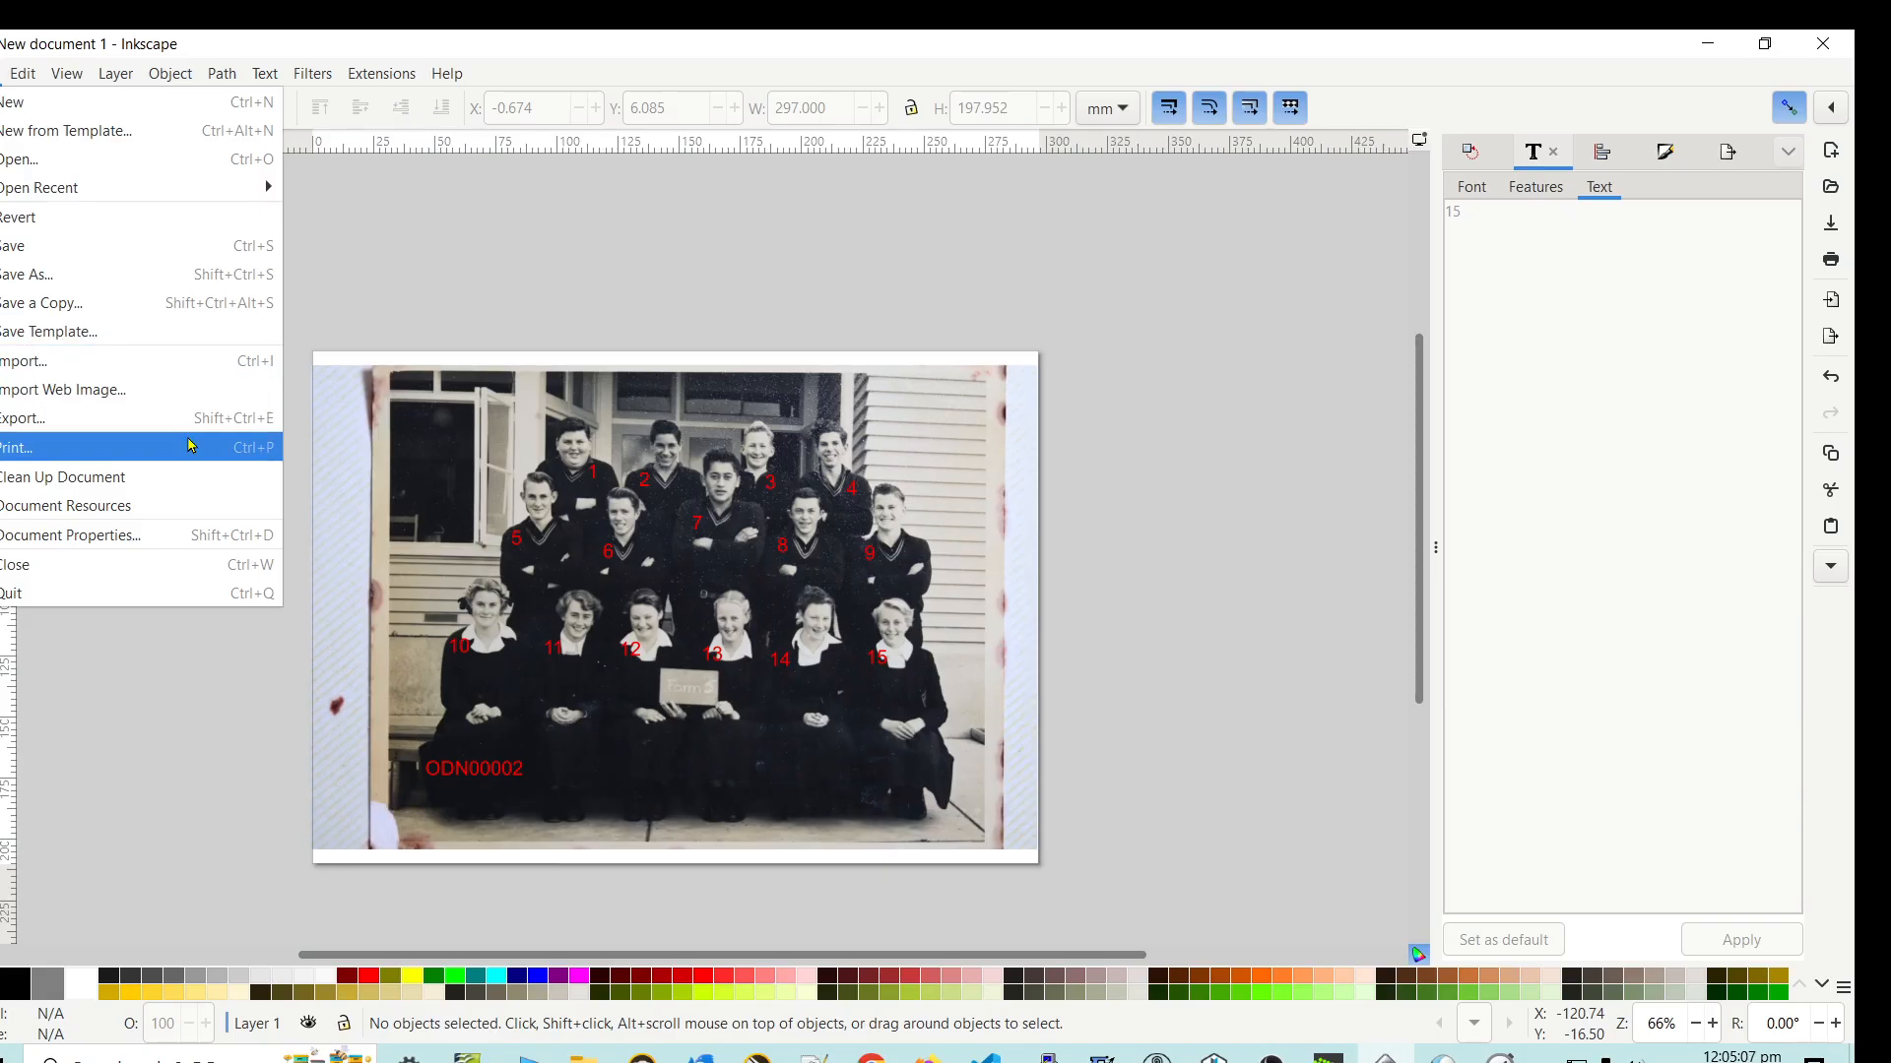
click(631, 295)
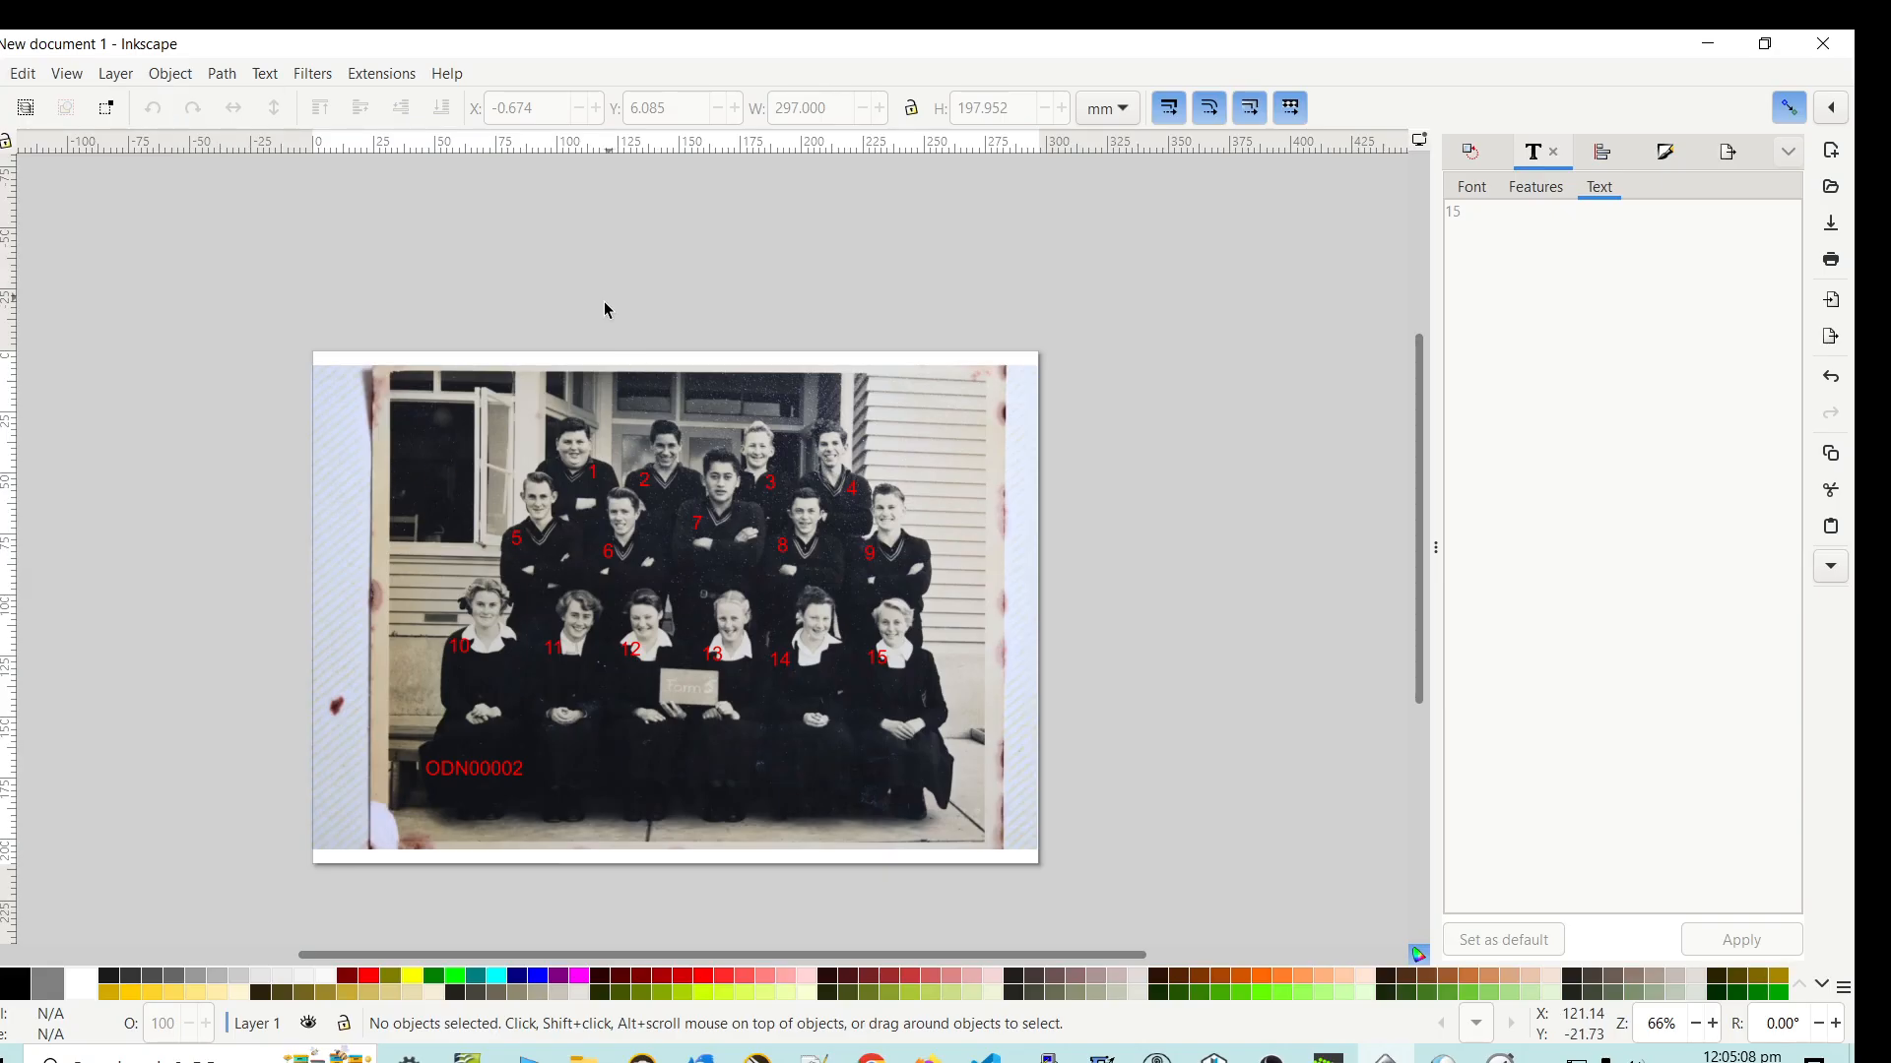
- Select the grouped photo with its face numbers and open the export settings
click(434, 471)
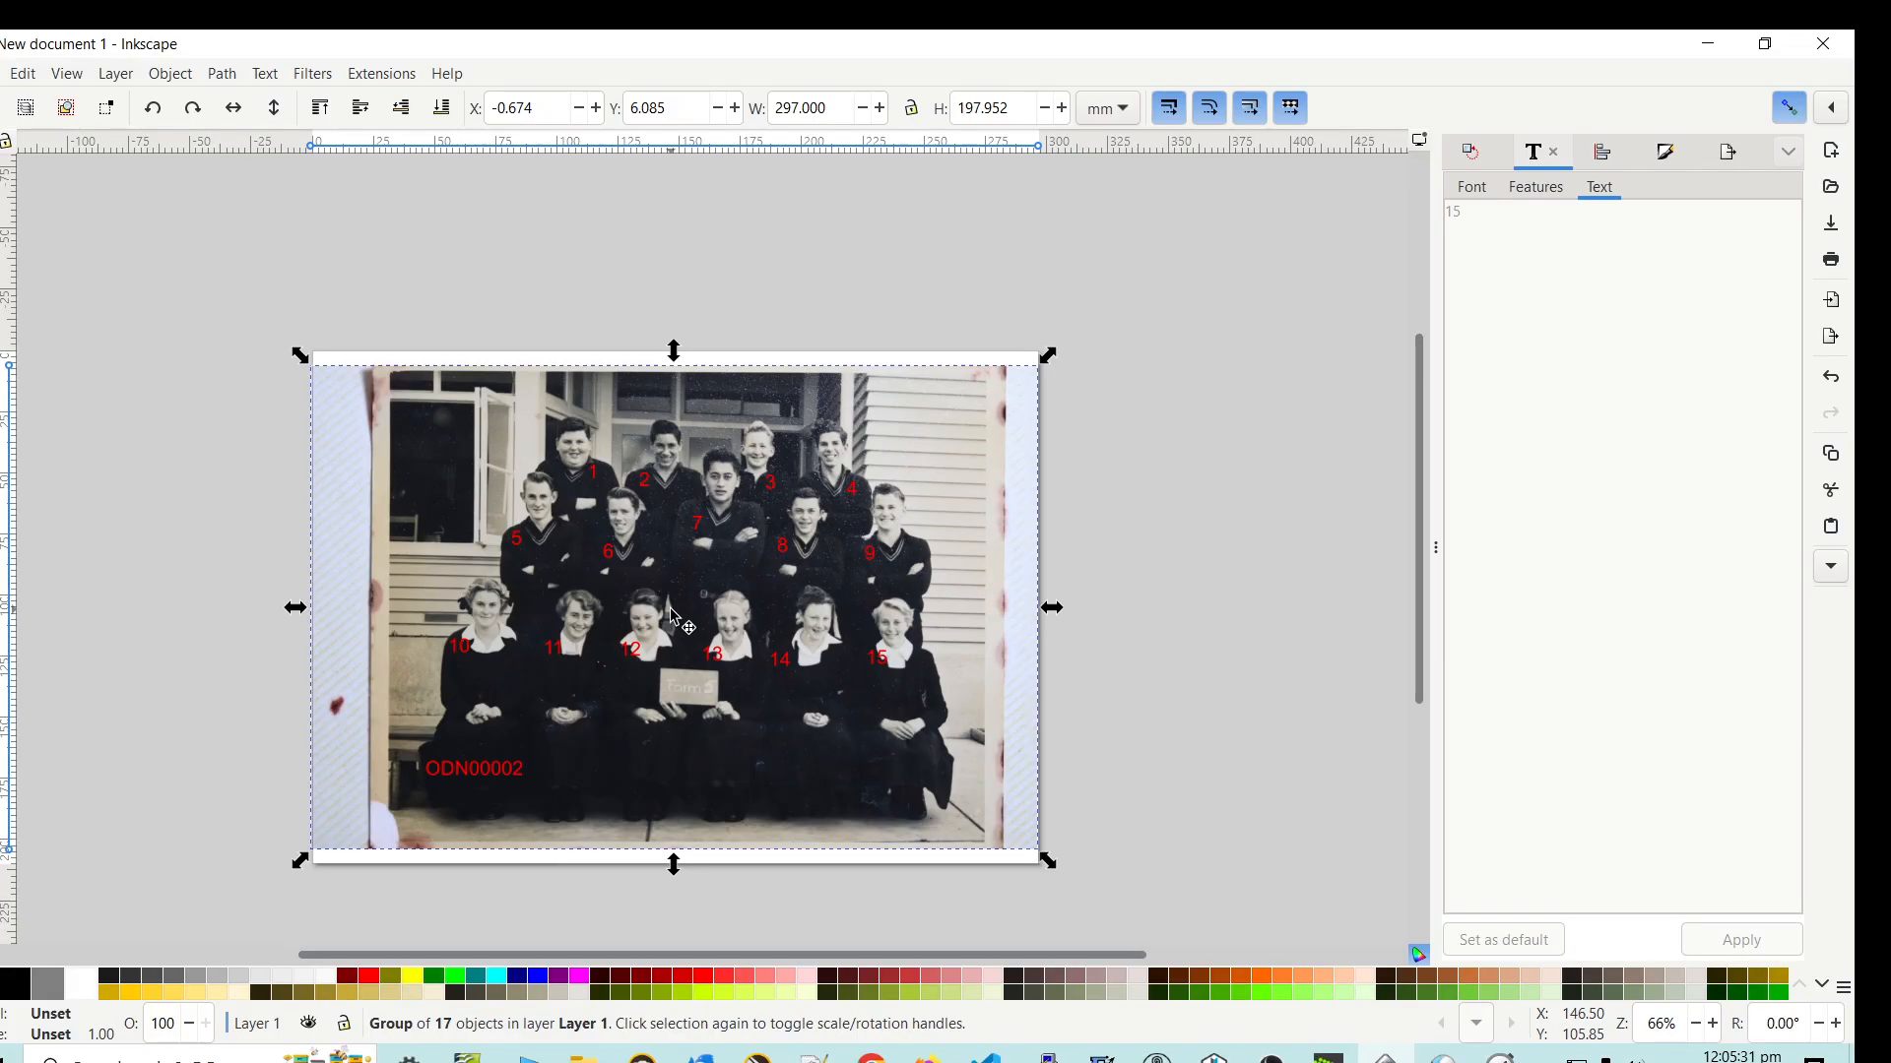
click(5, 73)
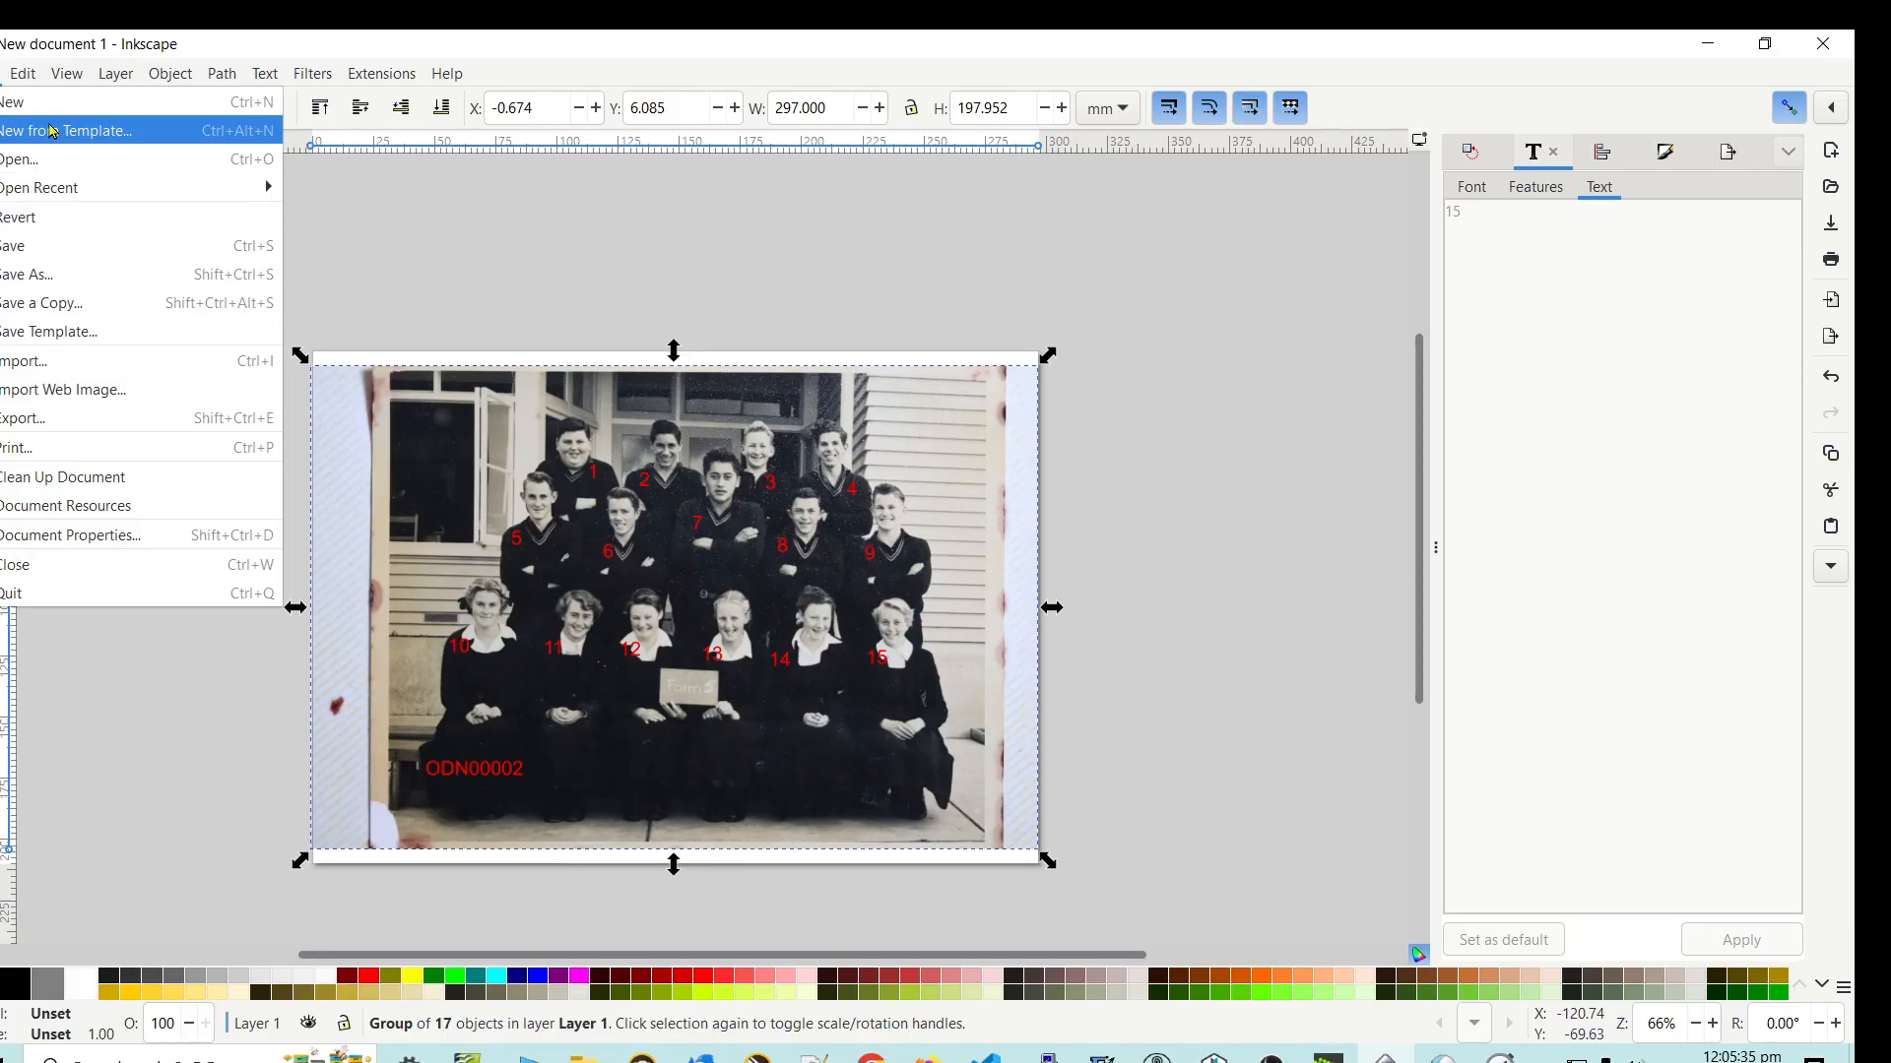
click(15, 416)
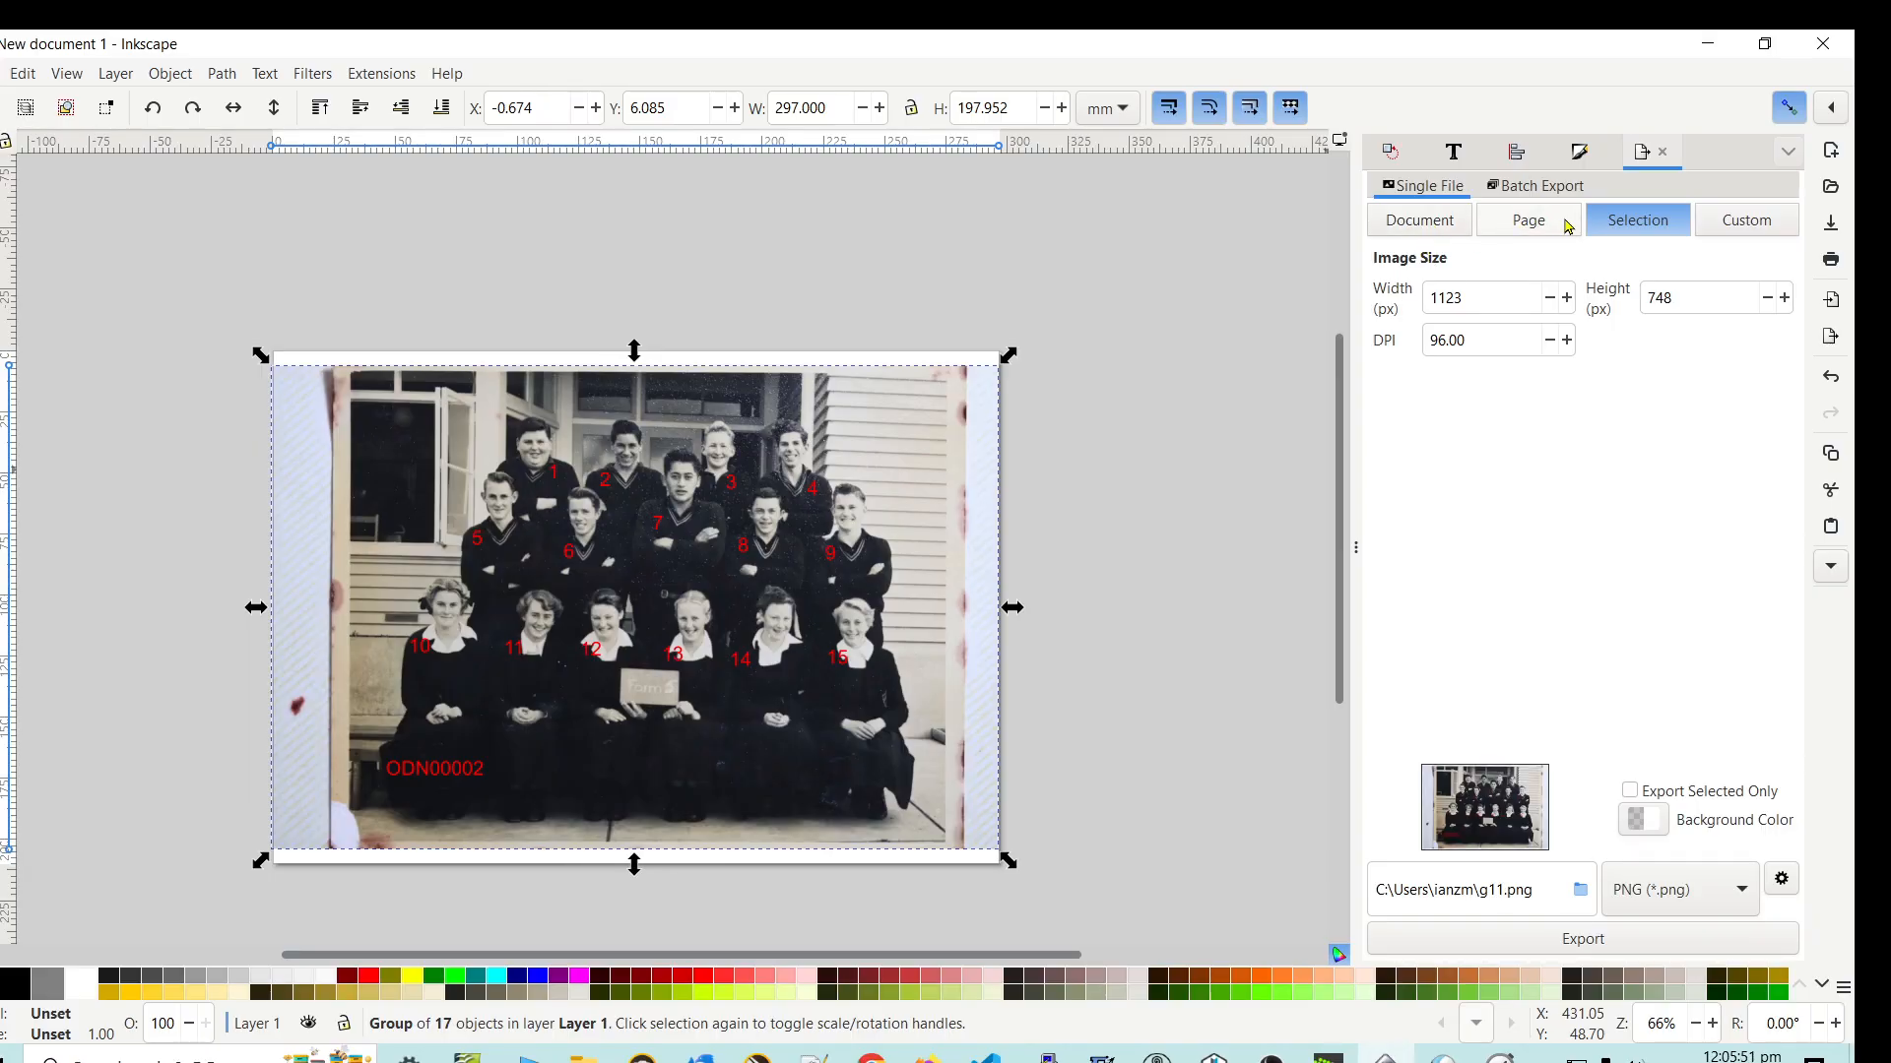
- Limit the export to the selected objects only and set the export format to JPEG (*.jpg)
click(1629, 792)
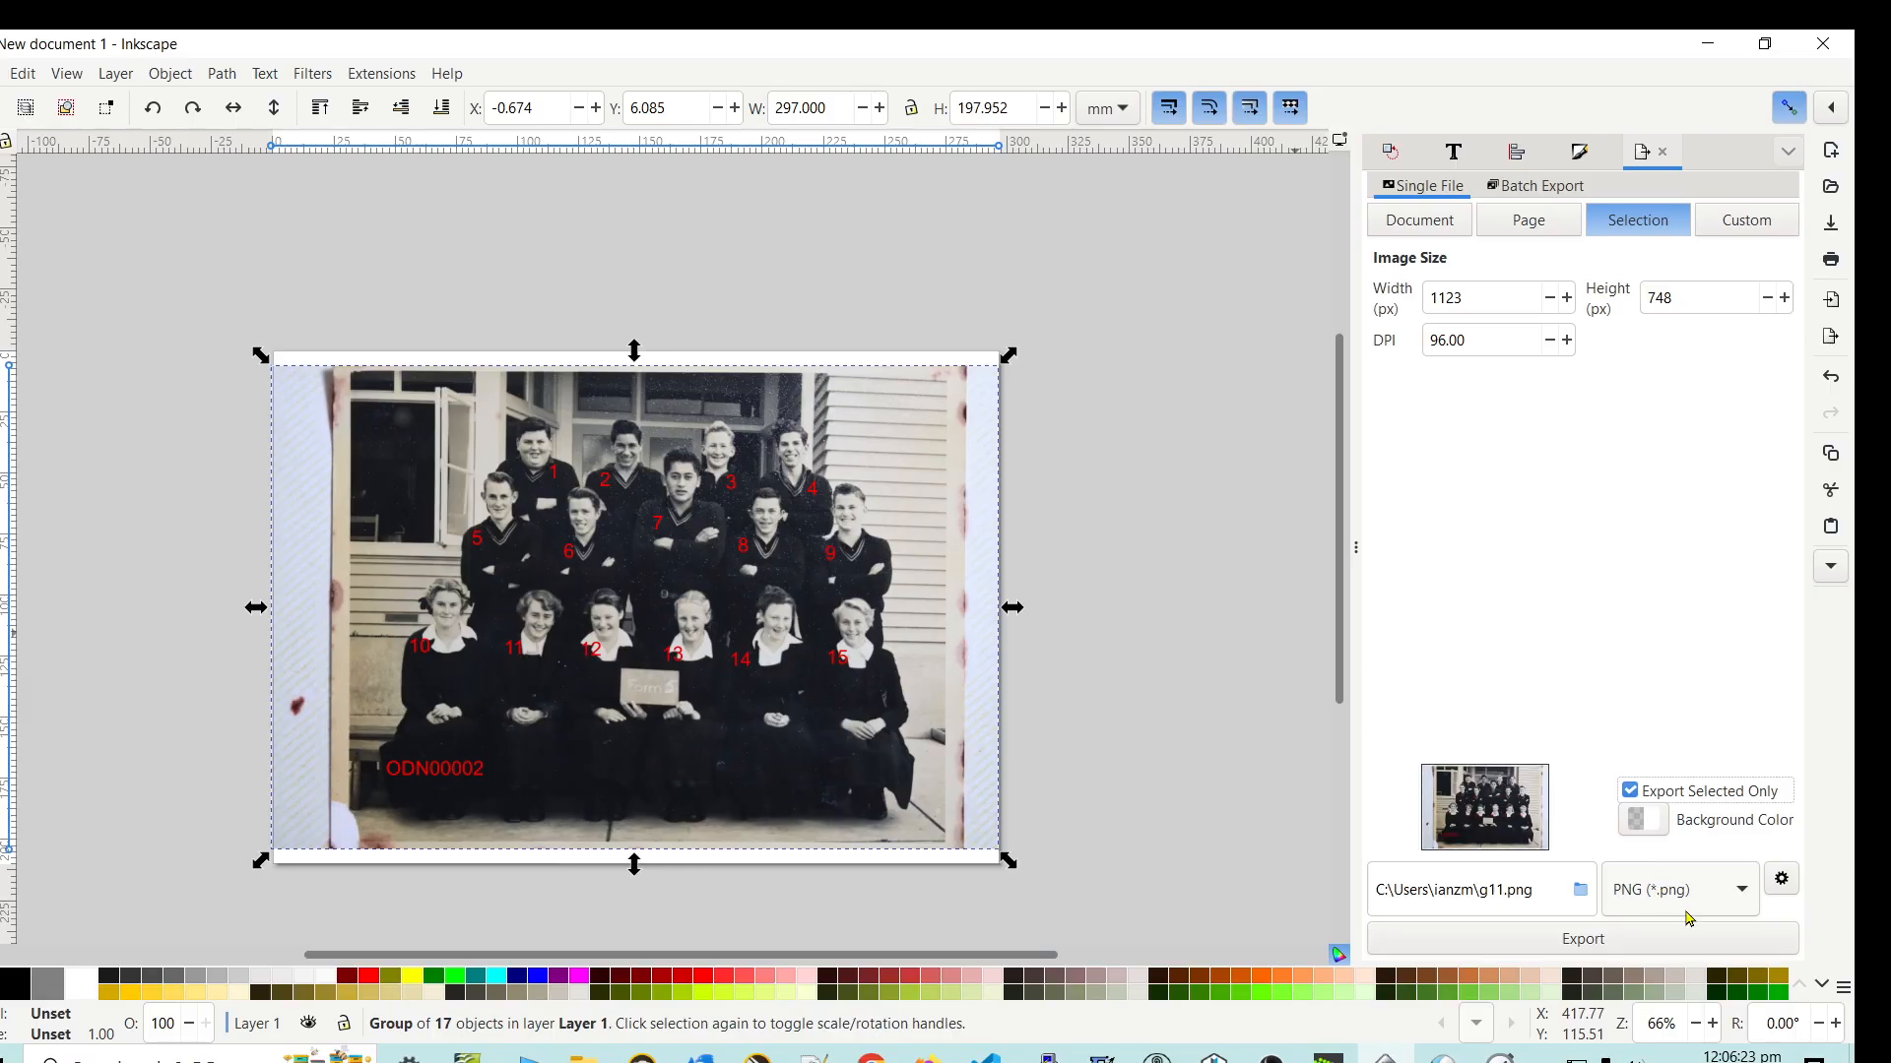
click(1740, 892)
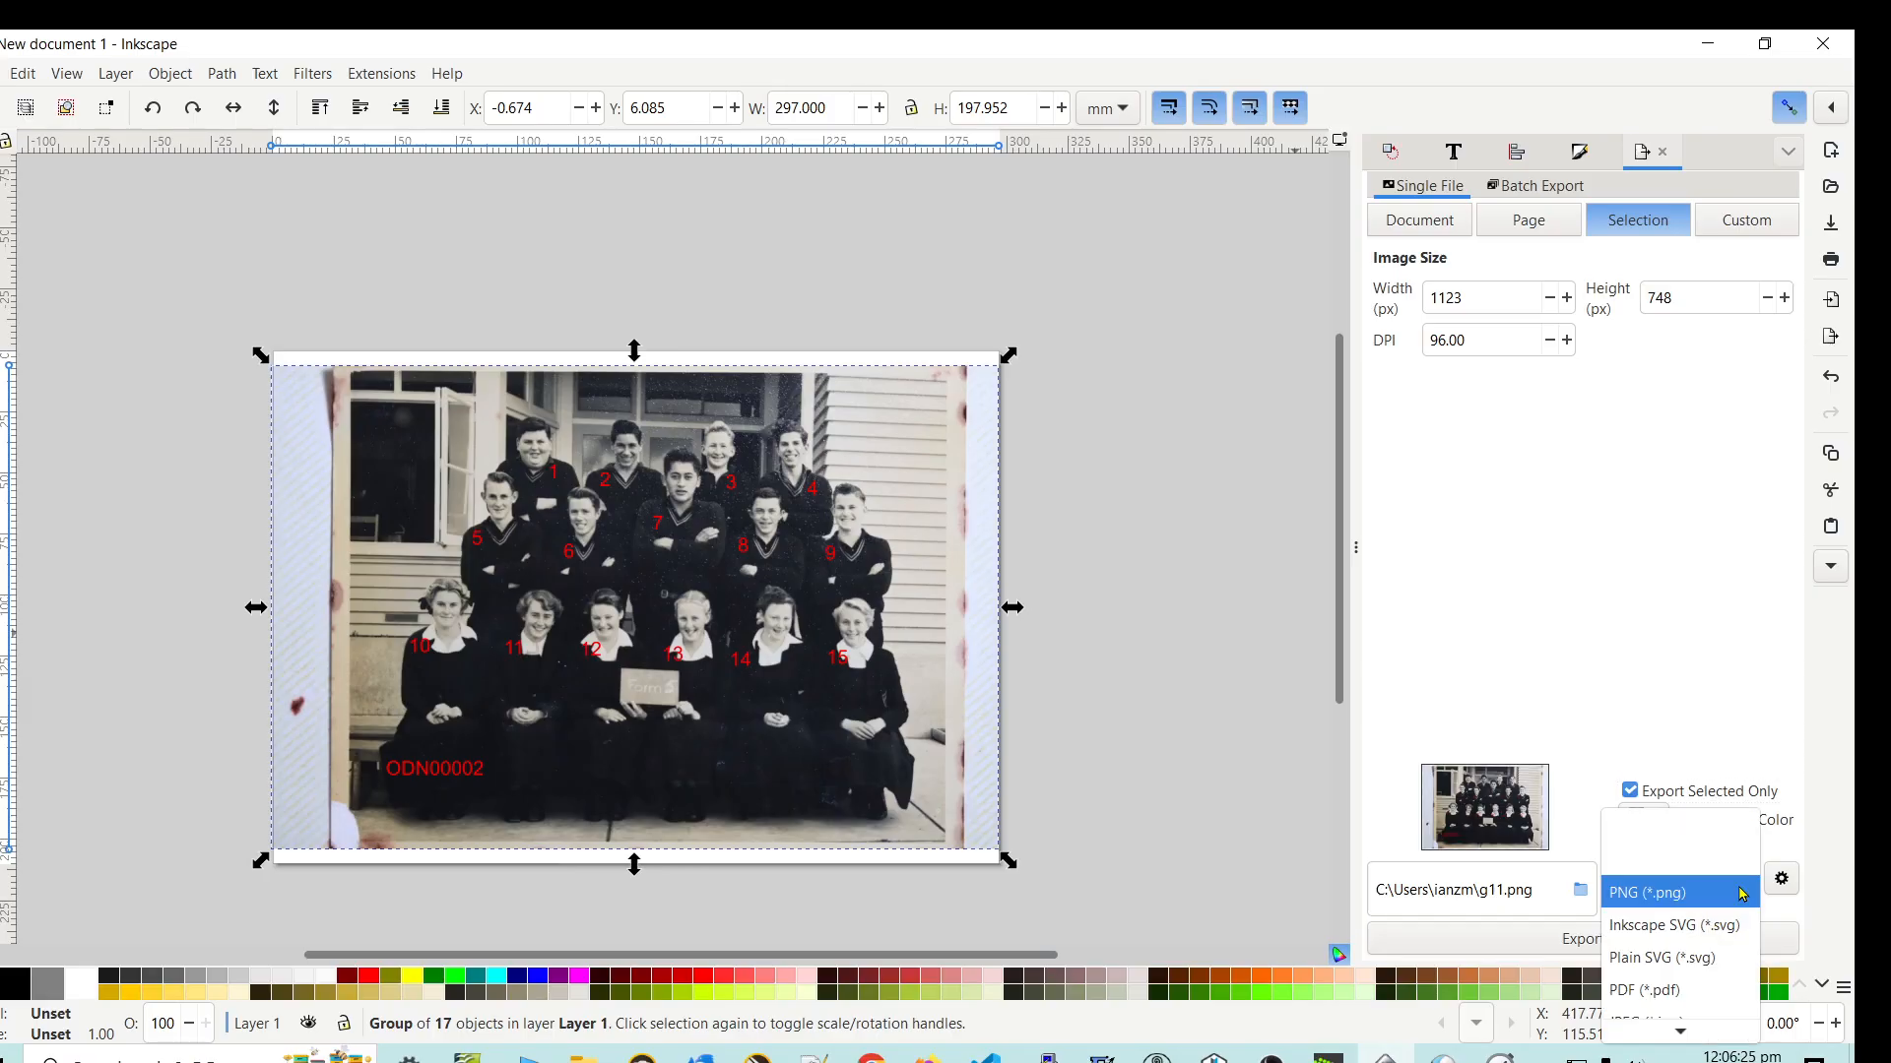
click(1741, 892)
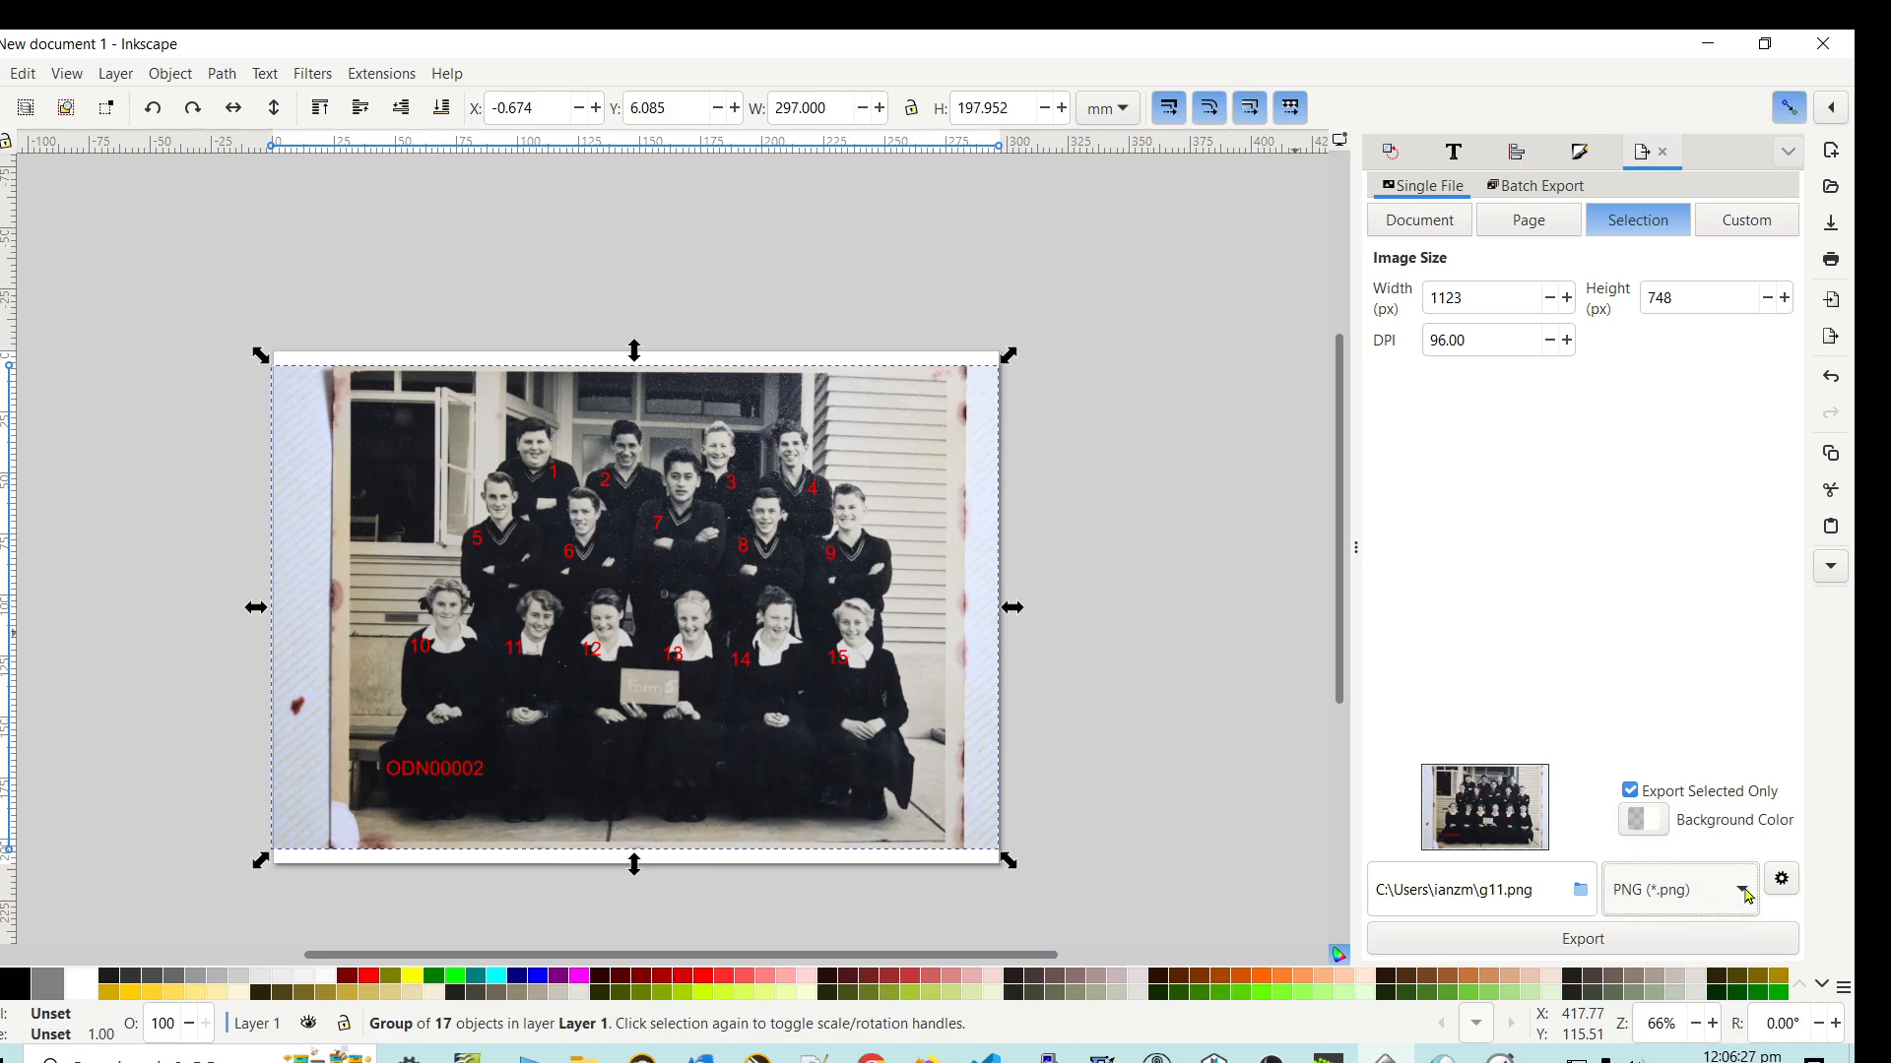
click(1744, 892)
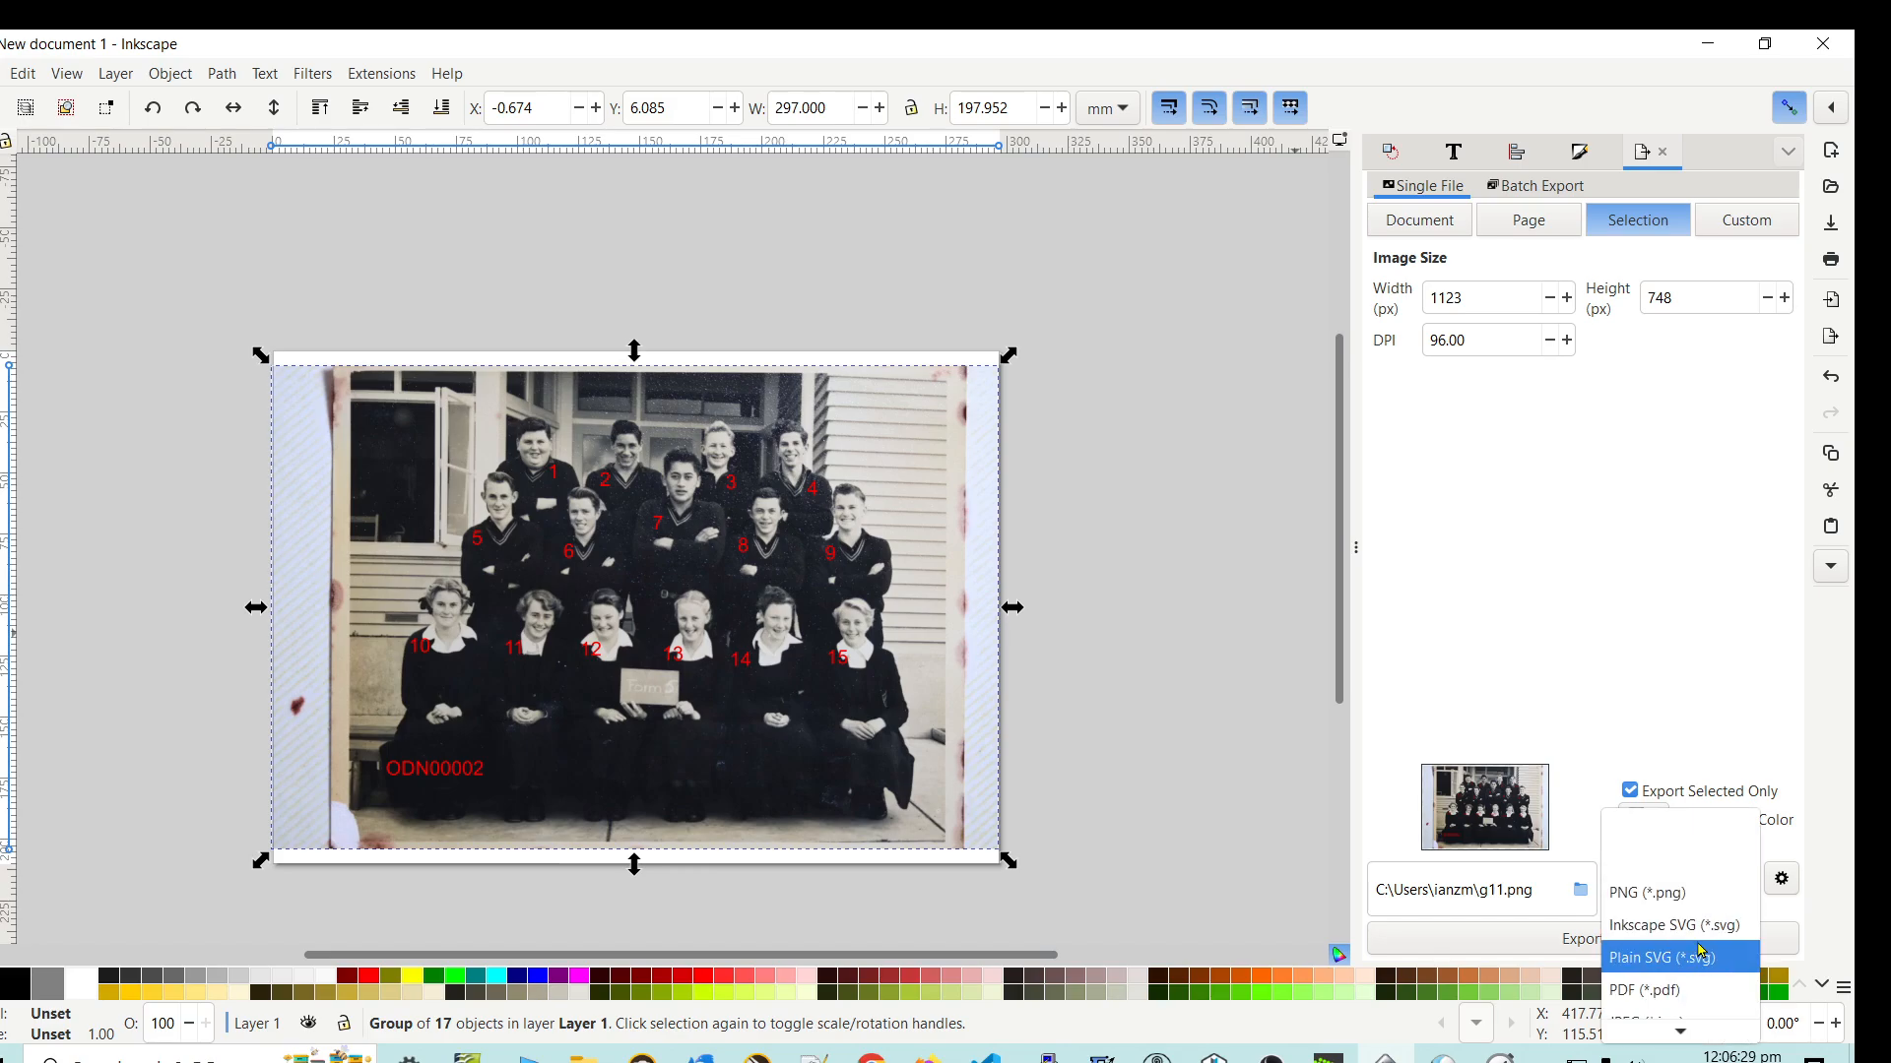
scroll(1700, 950, down, 2)
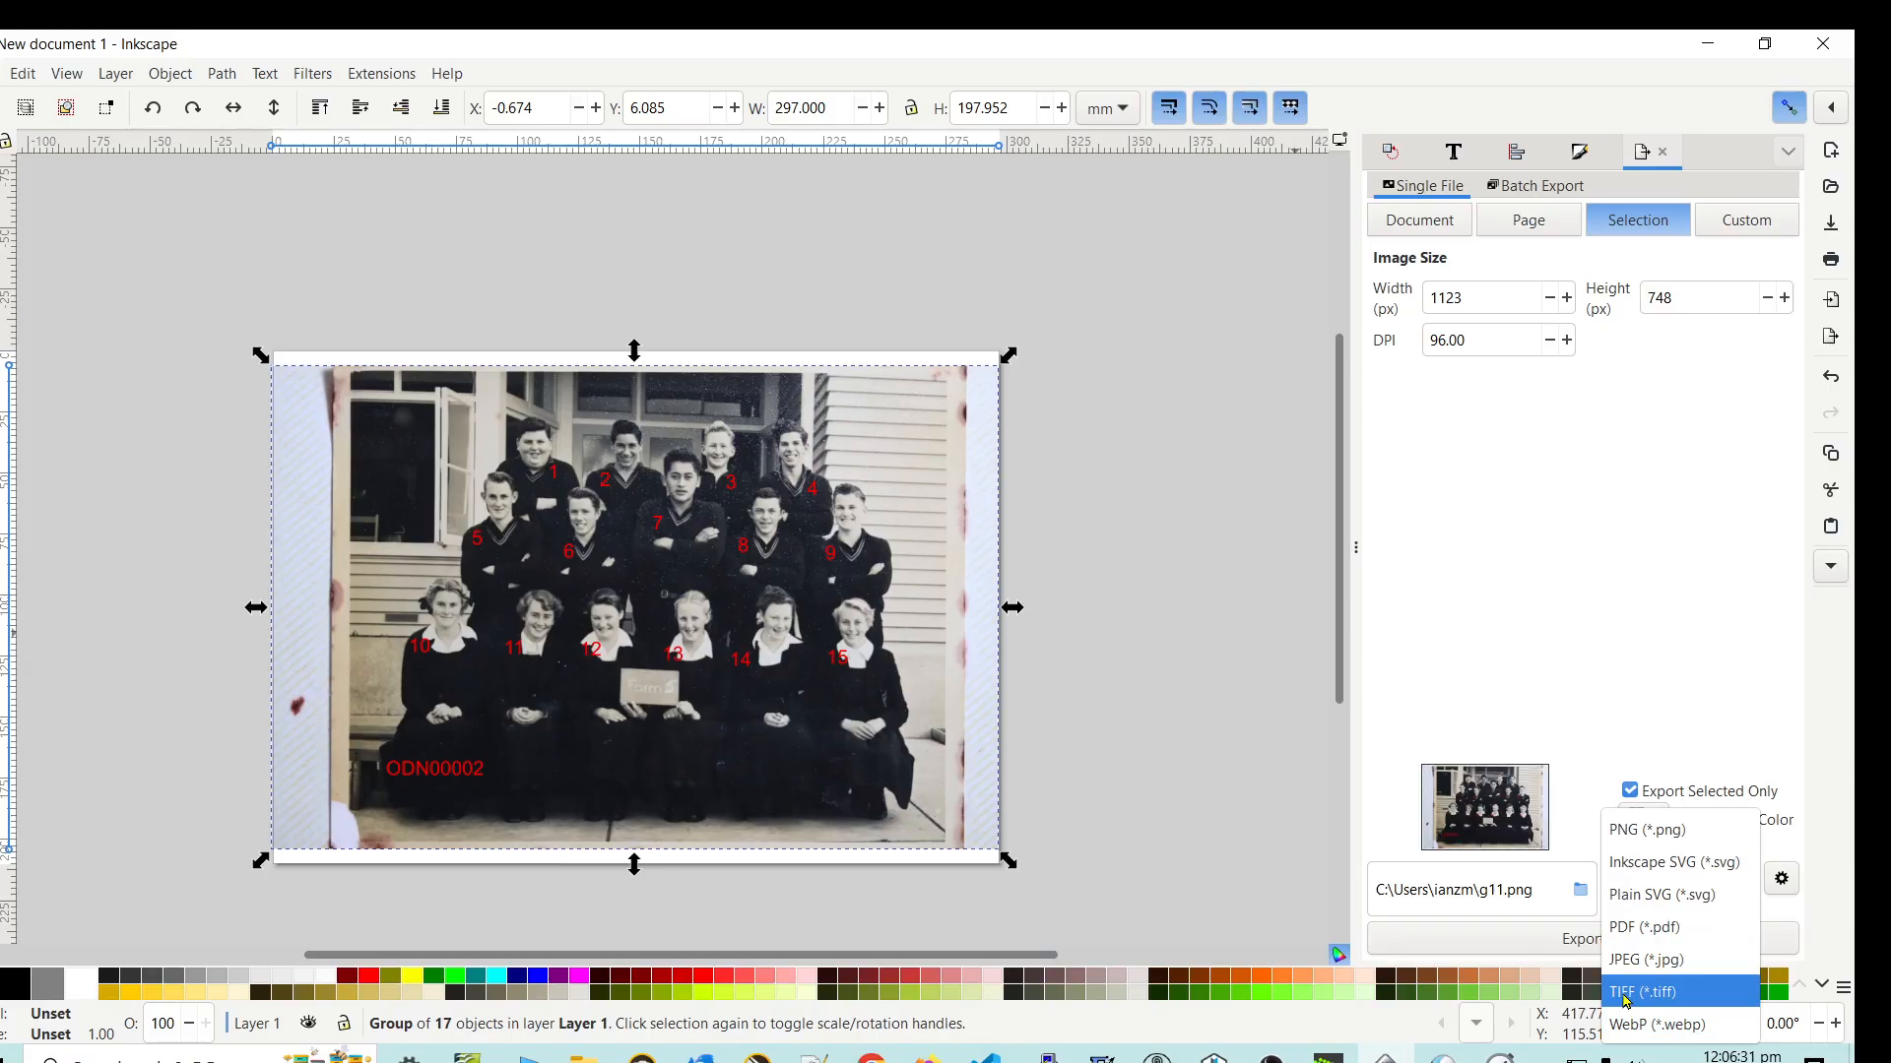
click(1632, 961)
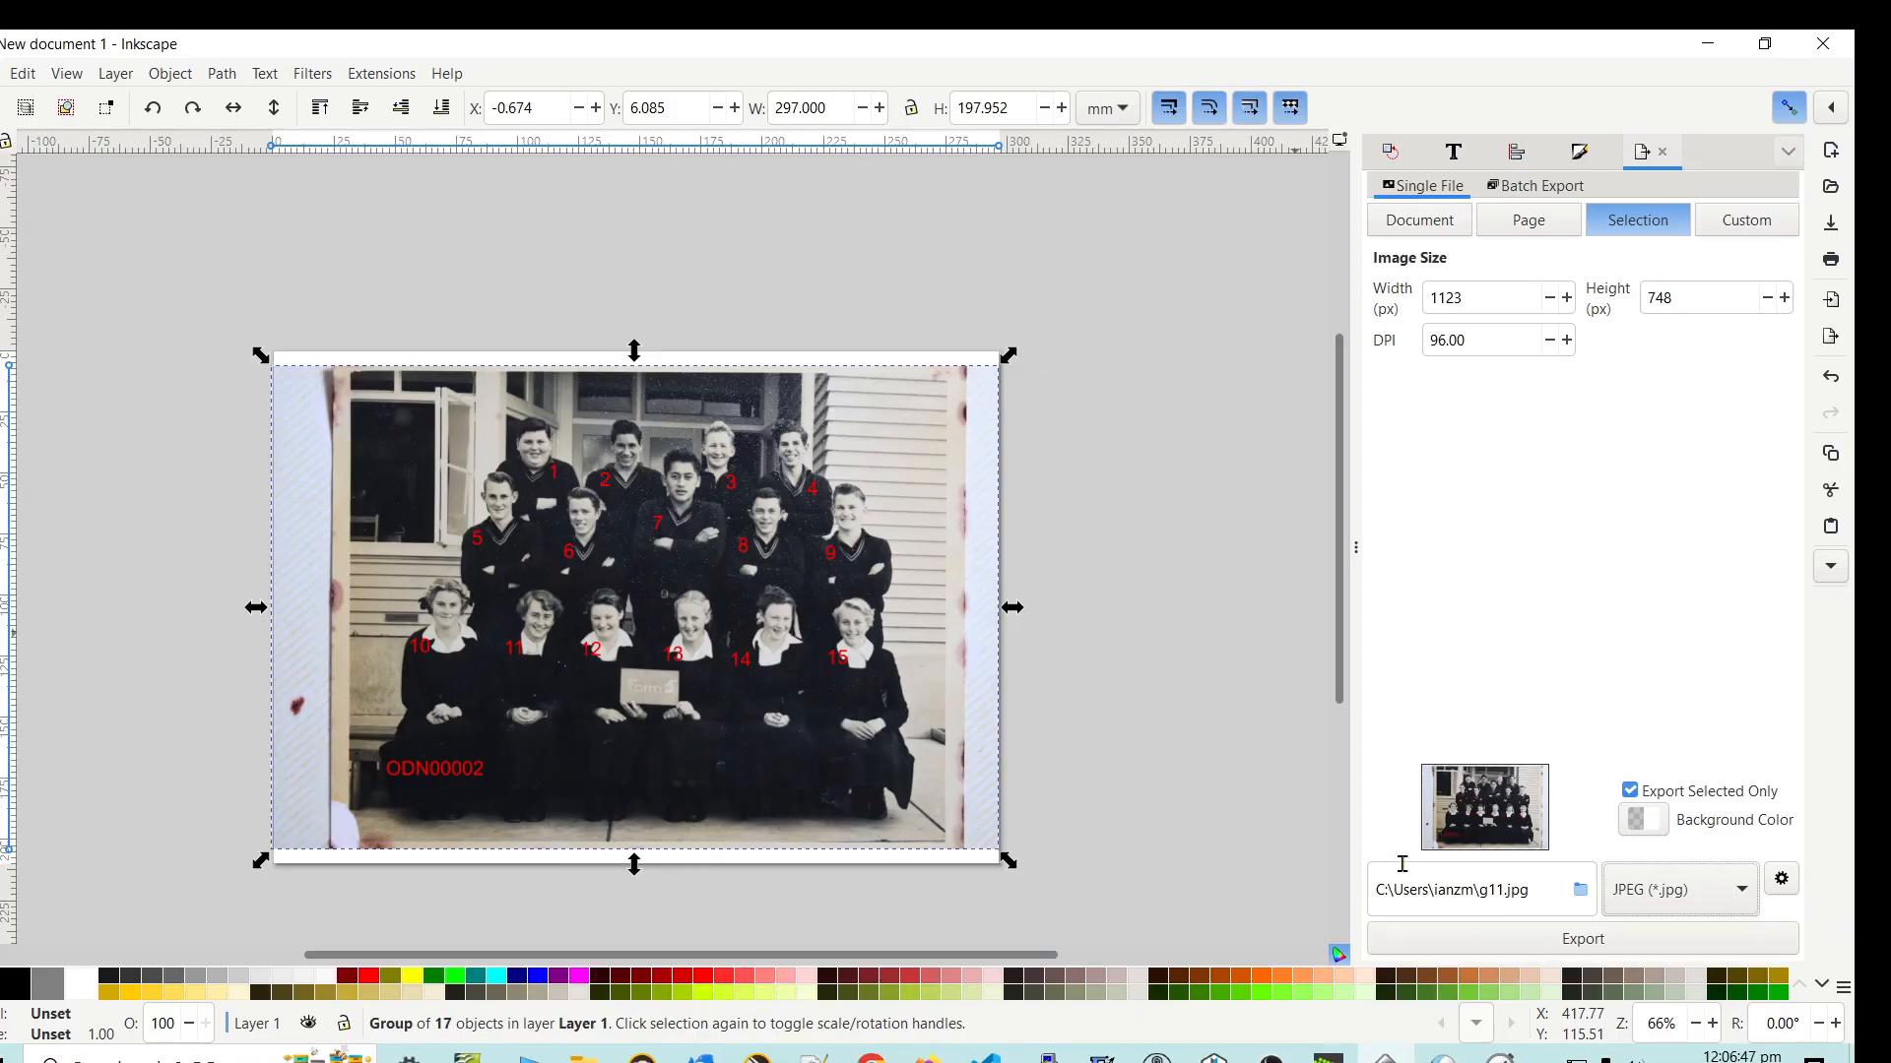
- Browse for the export destination and go to the OneDrive > Documents > _ODAS_files > Exports folder
click(1582, 893)
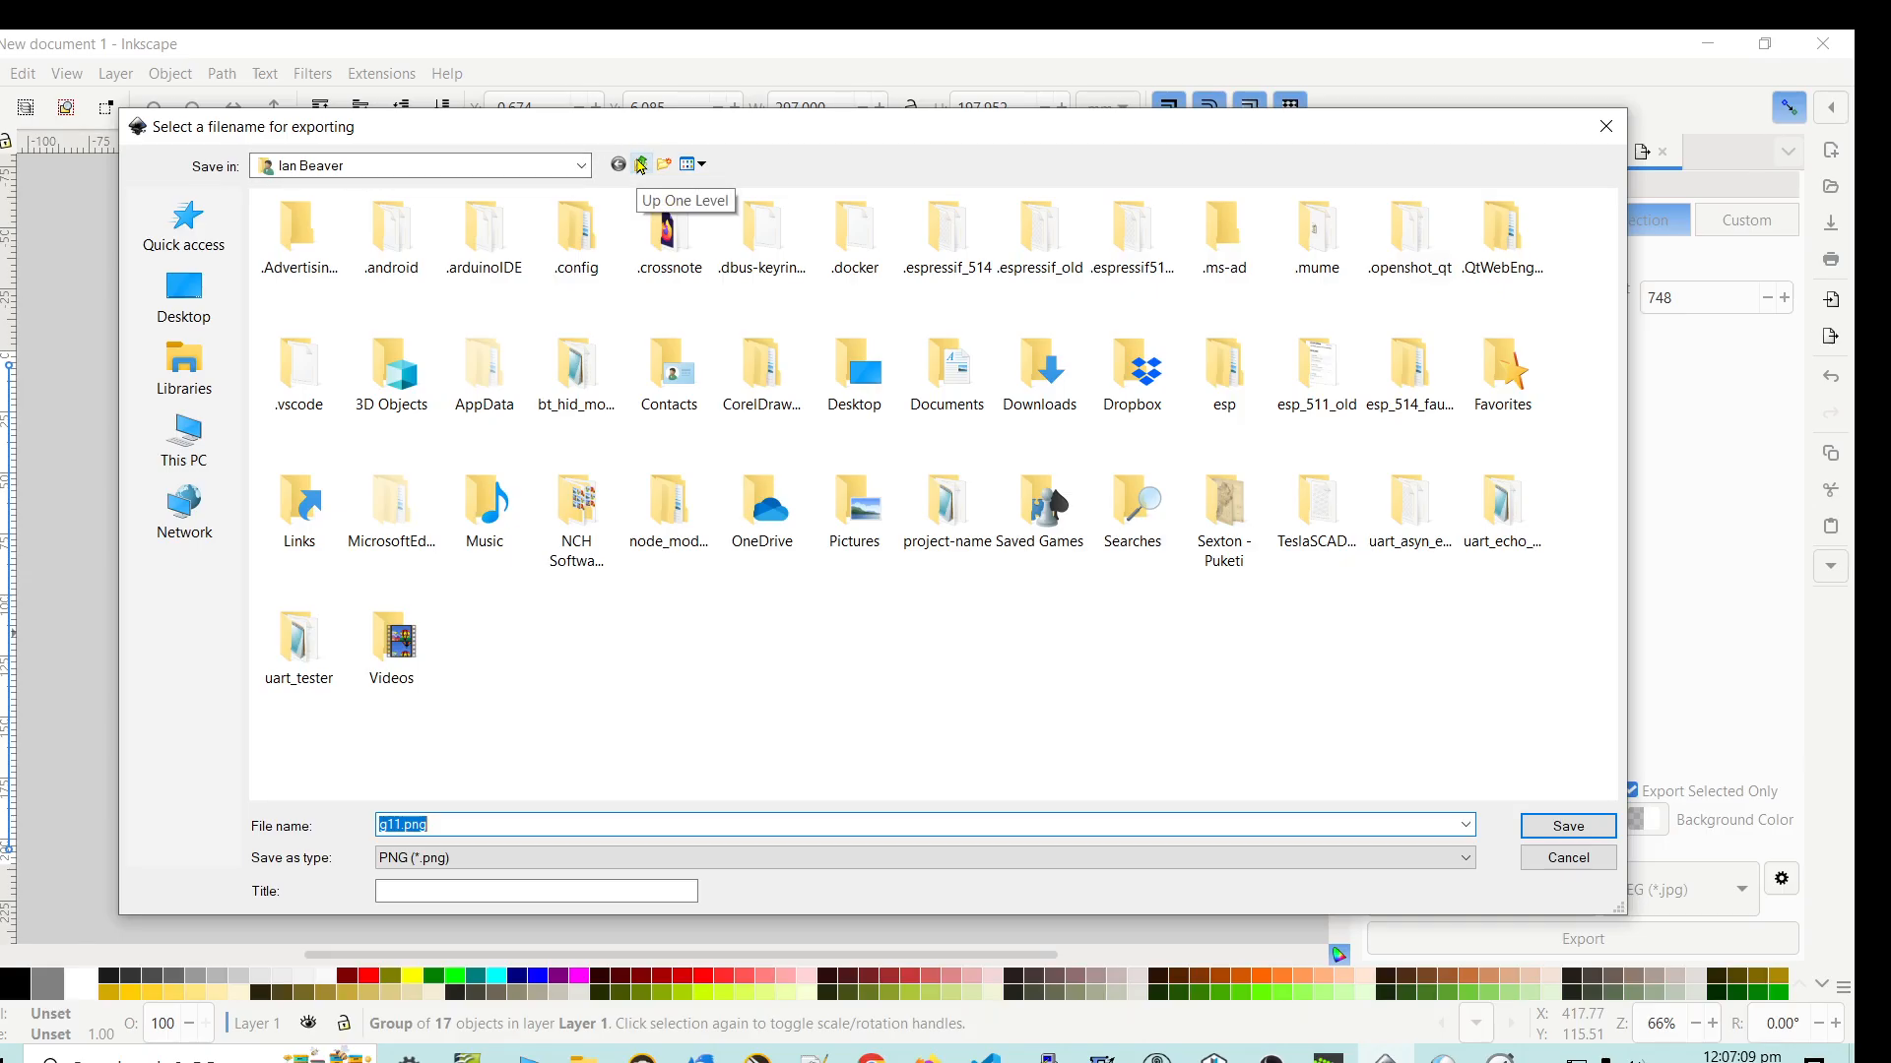
double_click(765, 514)
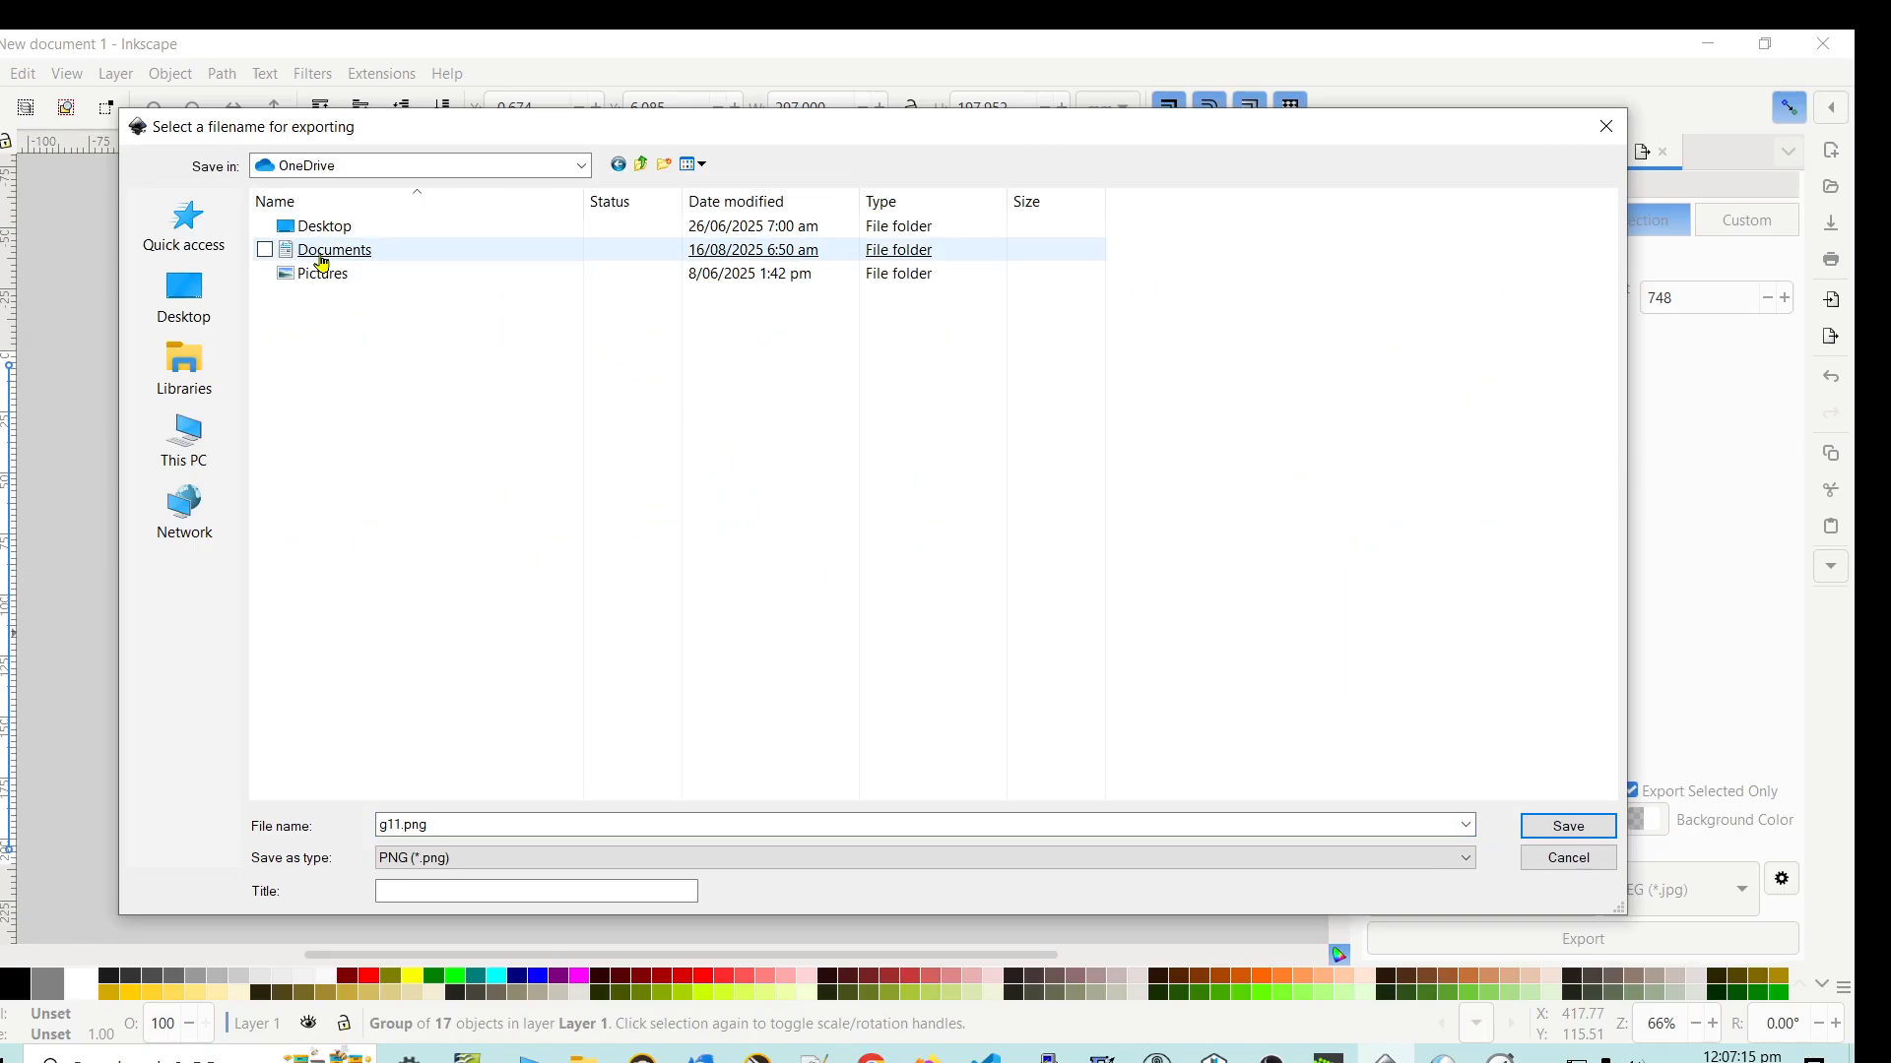
click(322, 258)
double_click(322, 260)
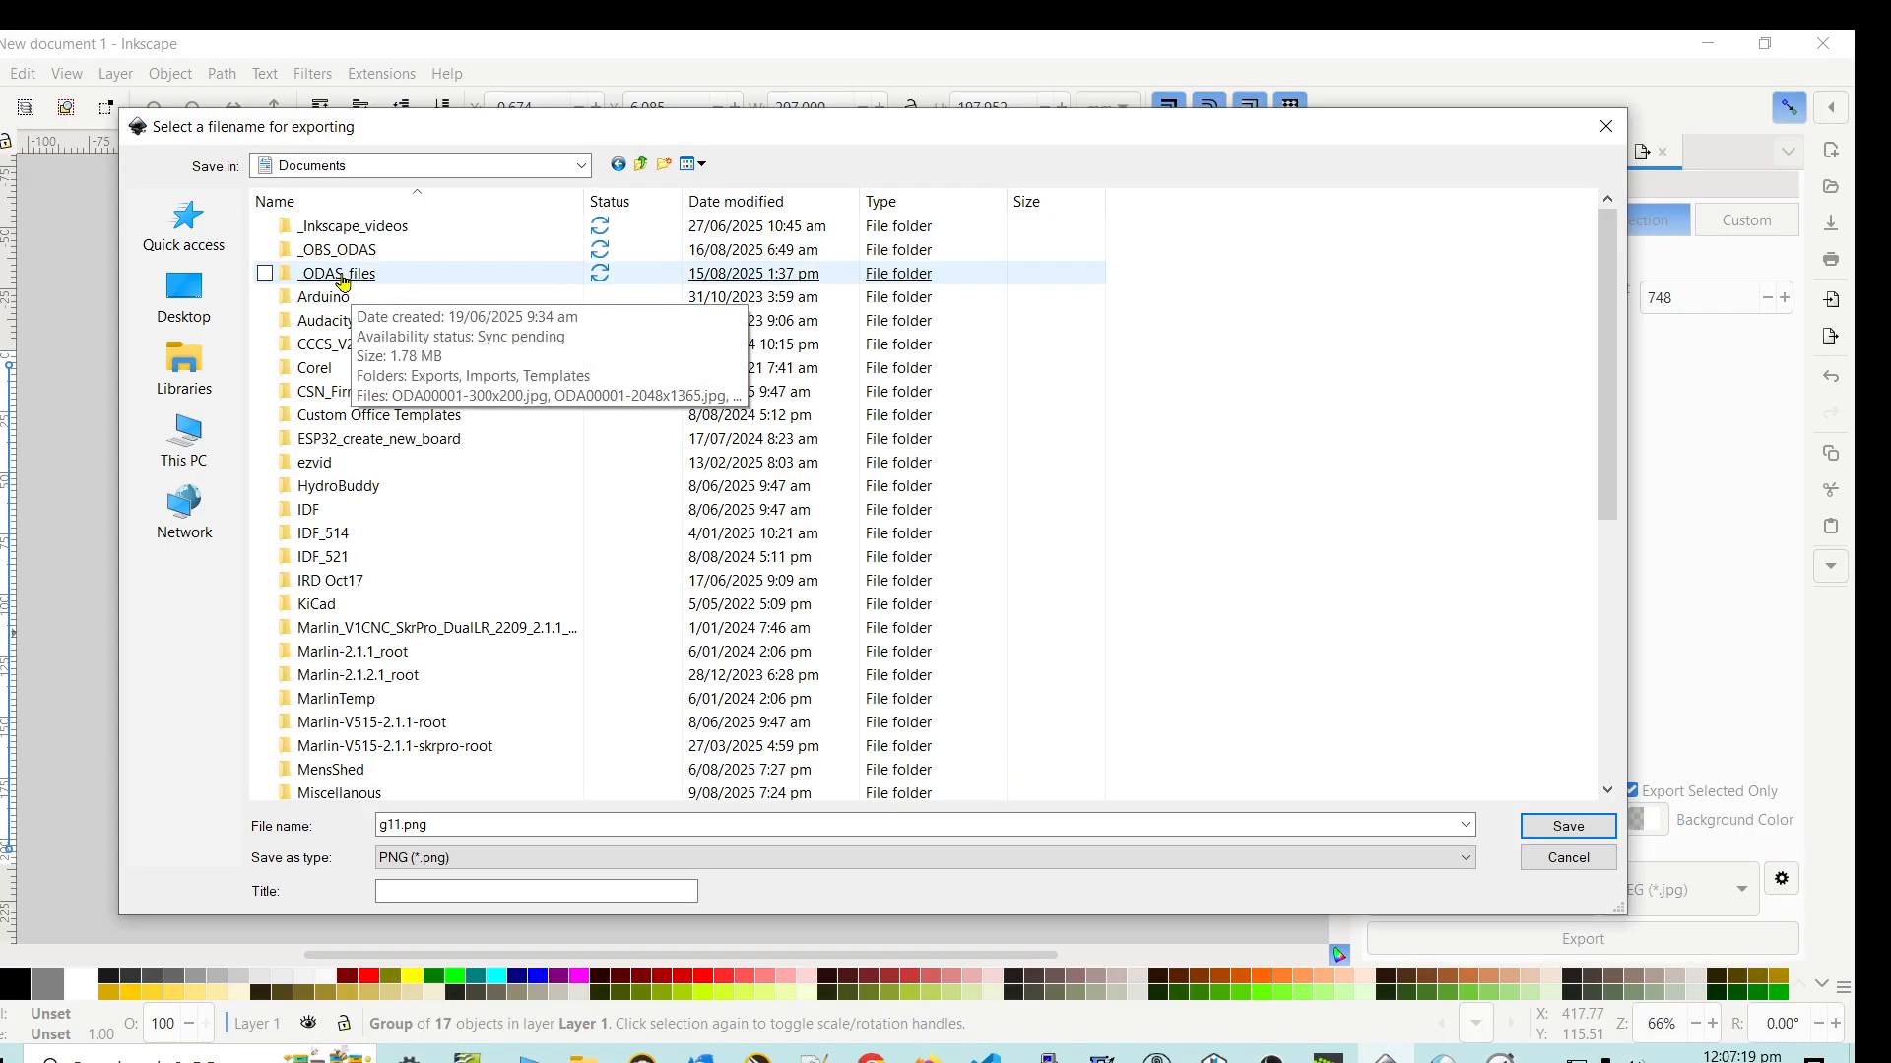
click(344, 279)
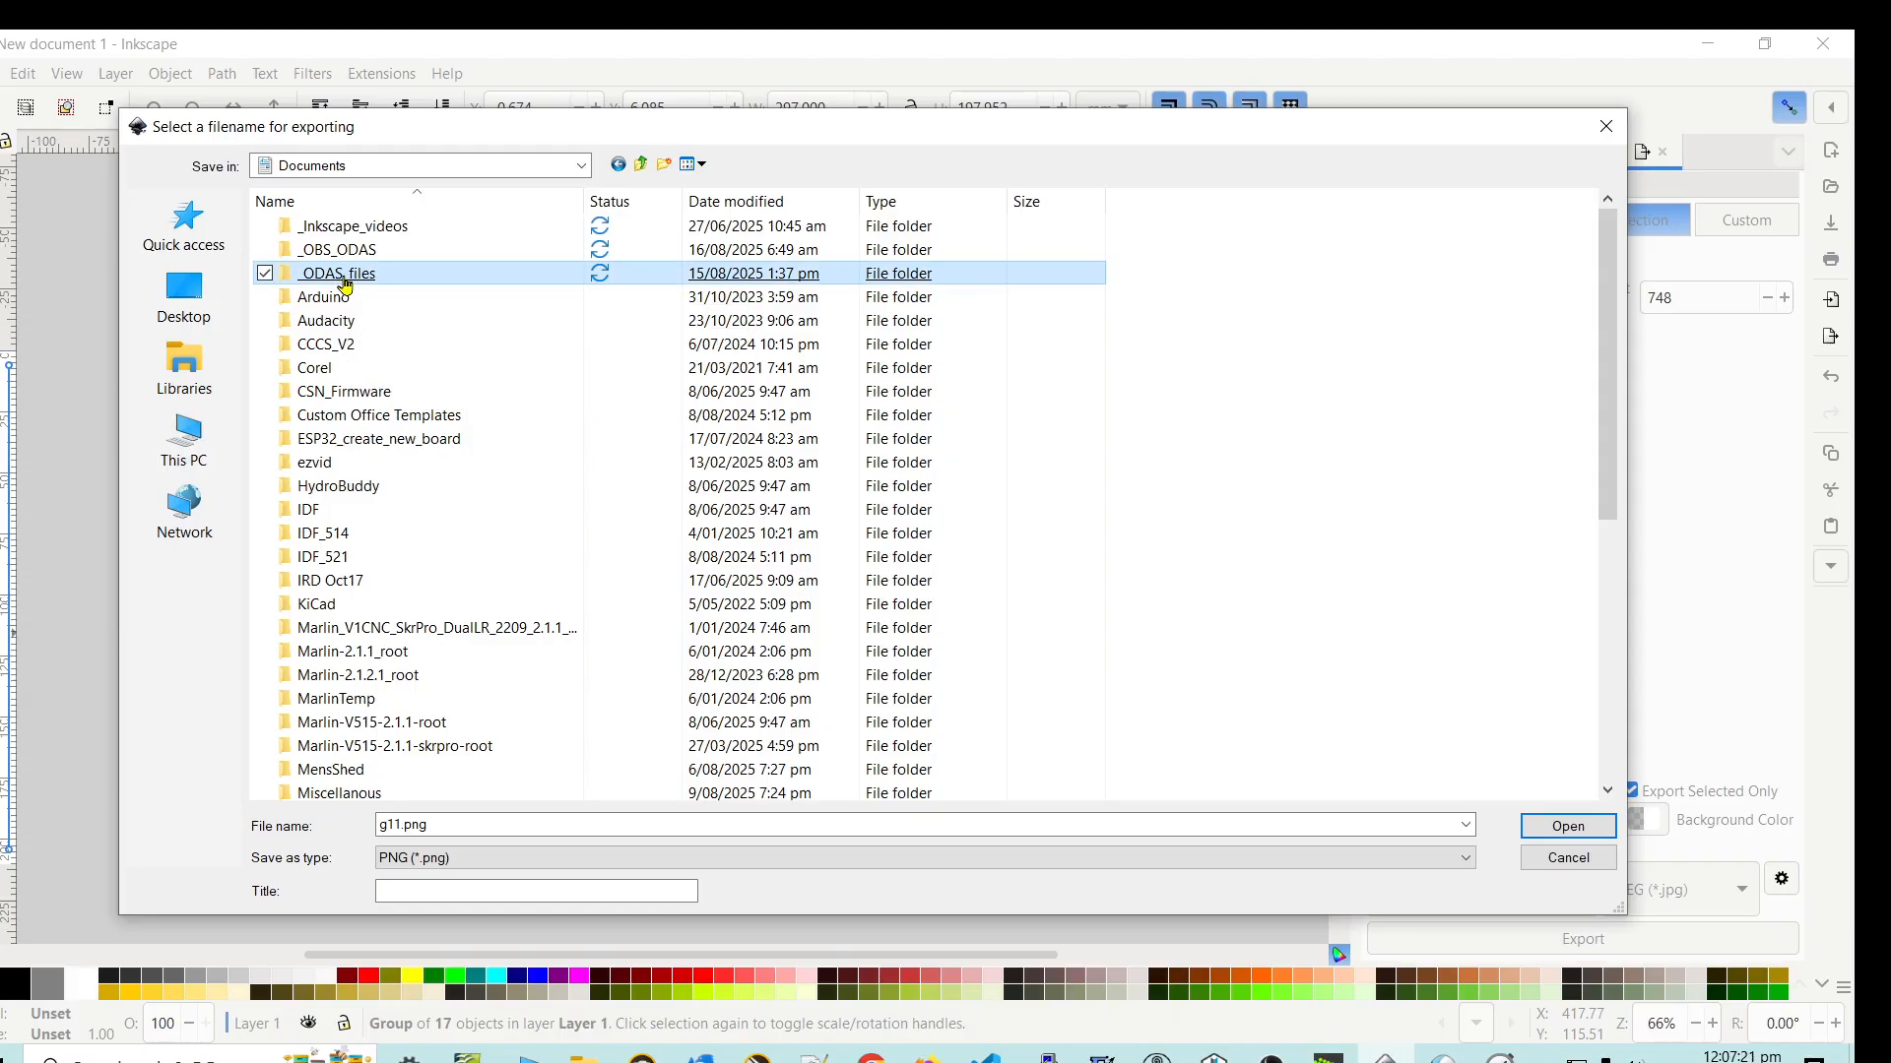
double_click(346, 288)
click(326, 234)
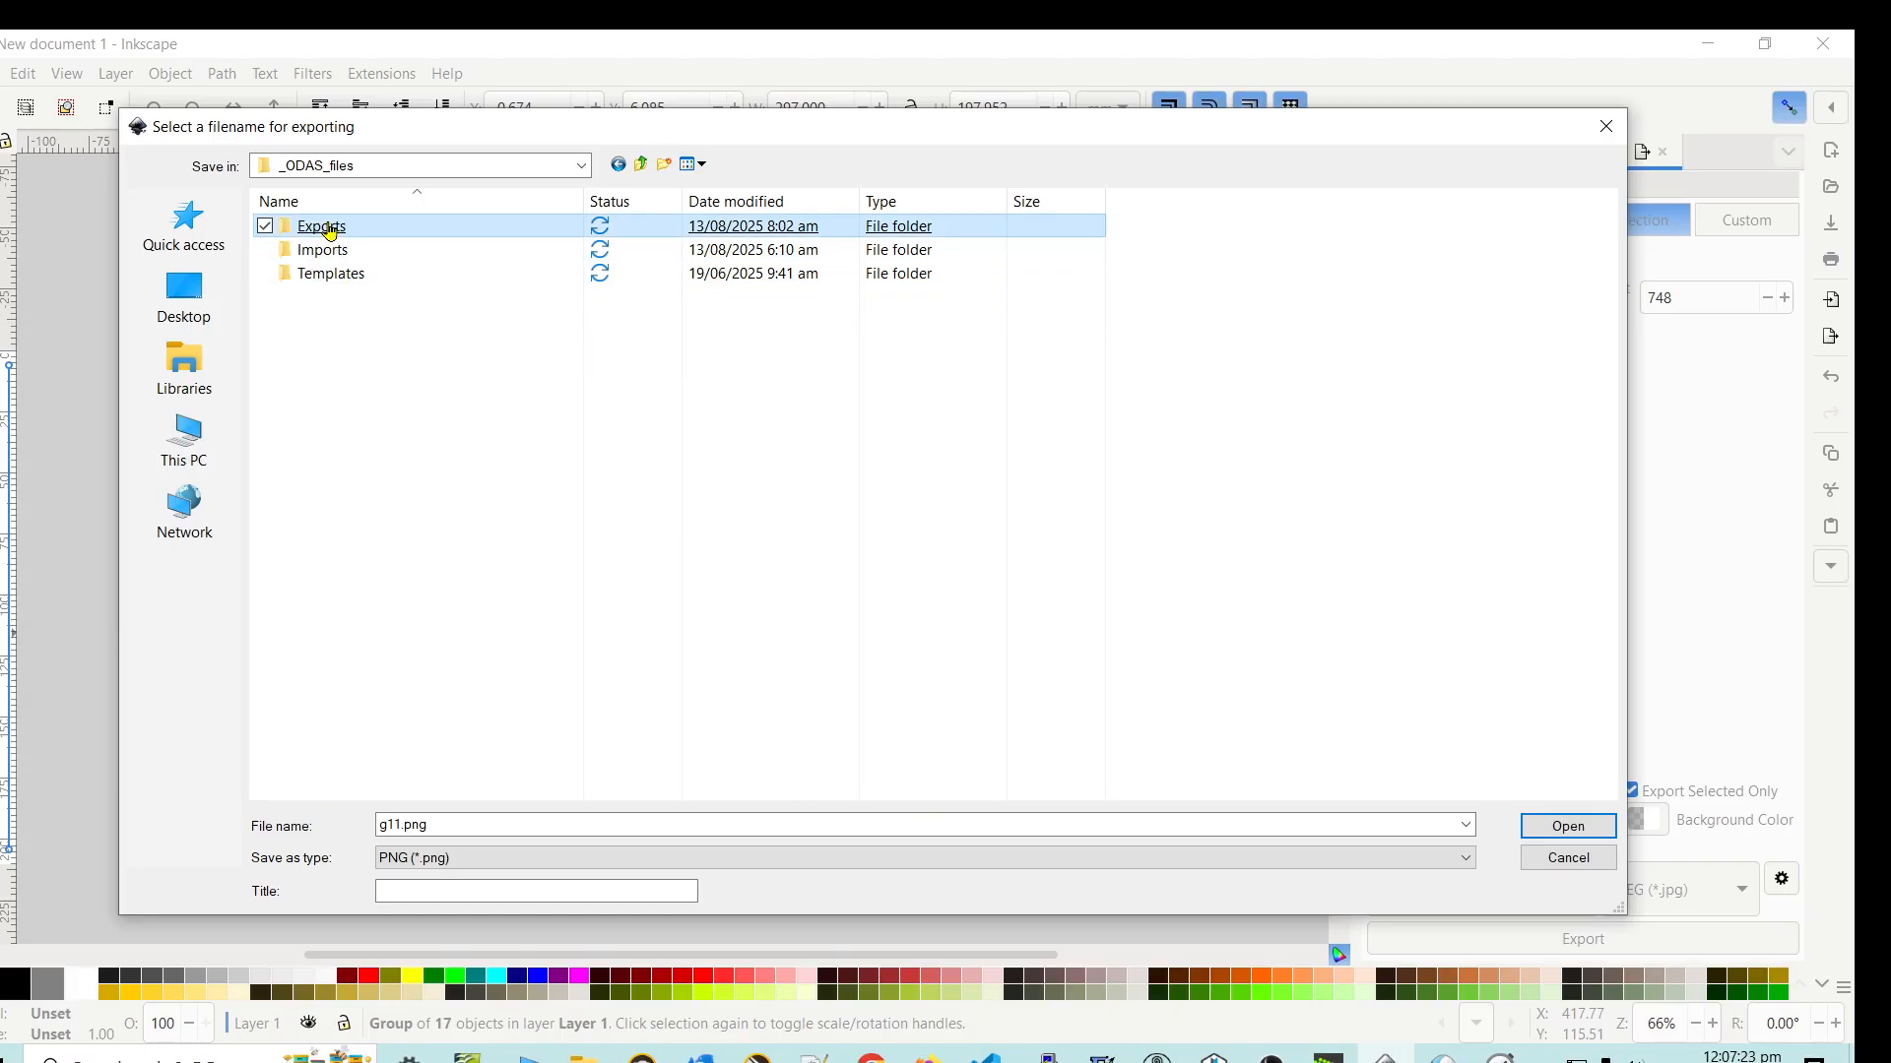
double_click(328, 237)
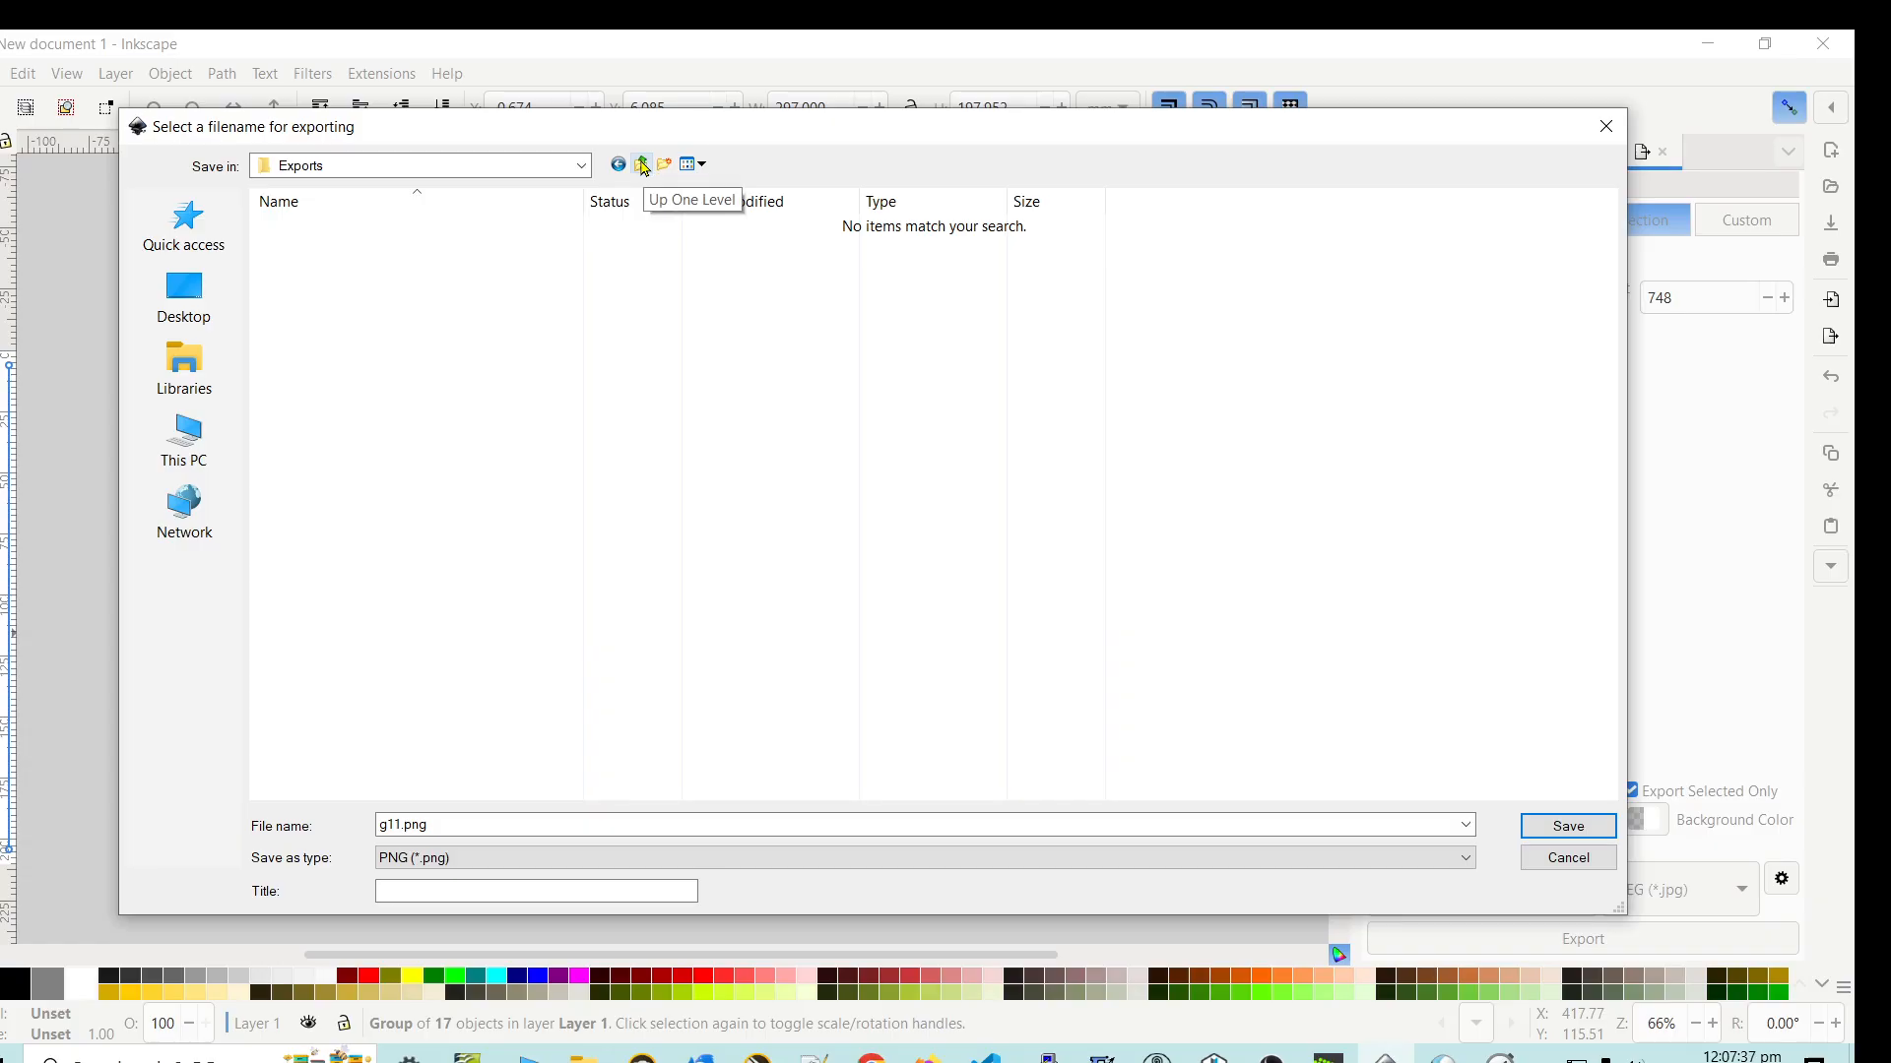
- Go back up to the OneDrive folder and return through Documents and _ODAS_files to the Exports folder
click(642, 164)
click(642, 164)
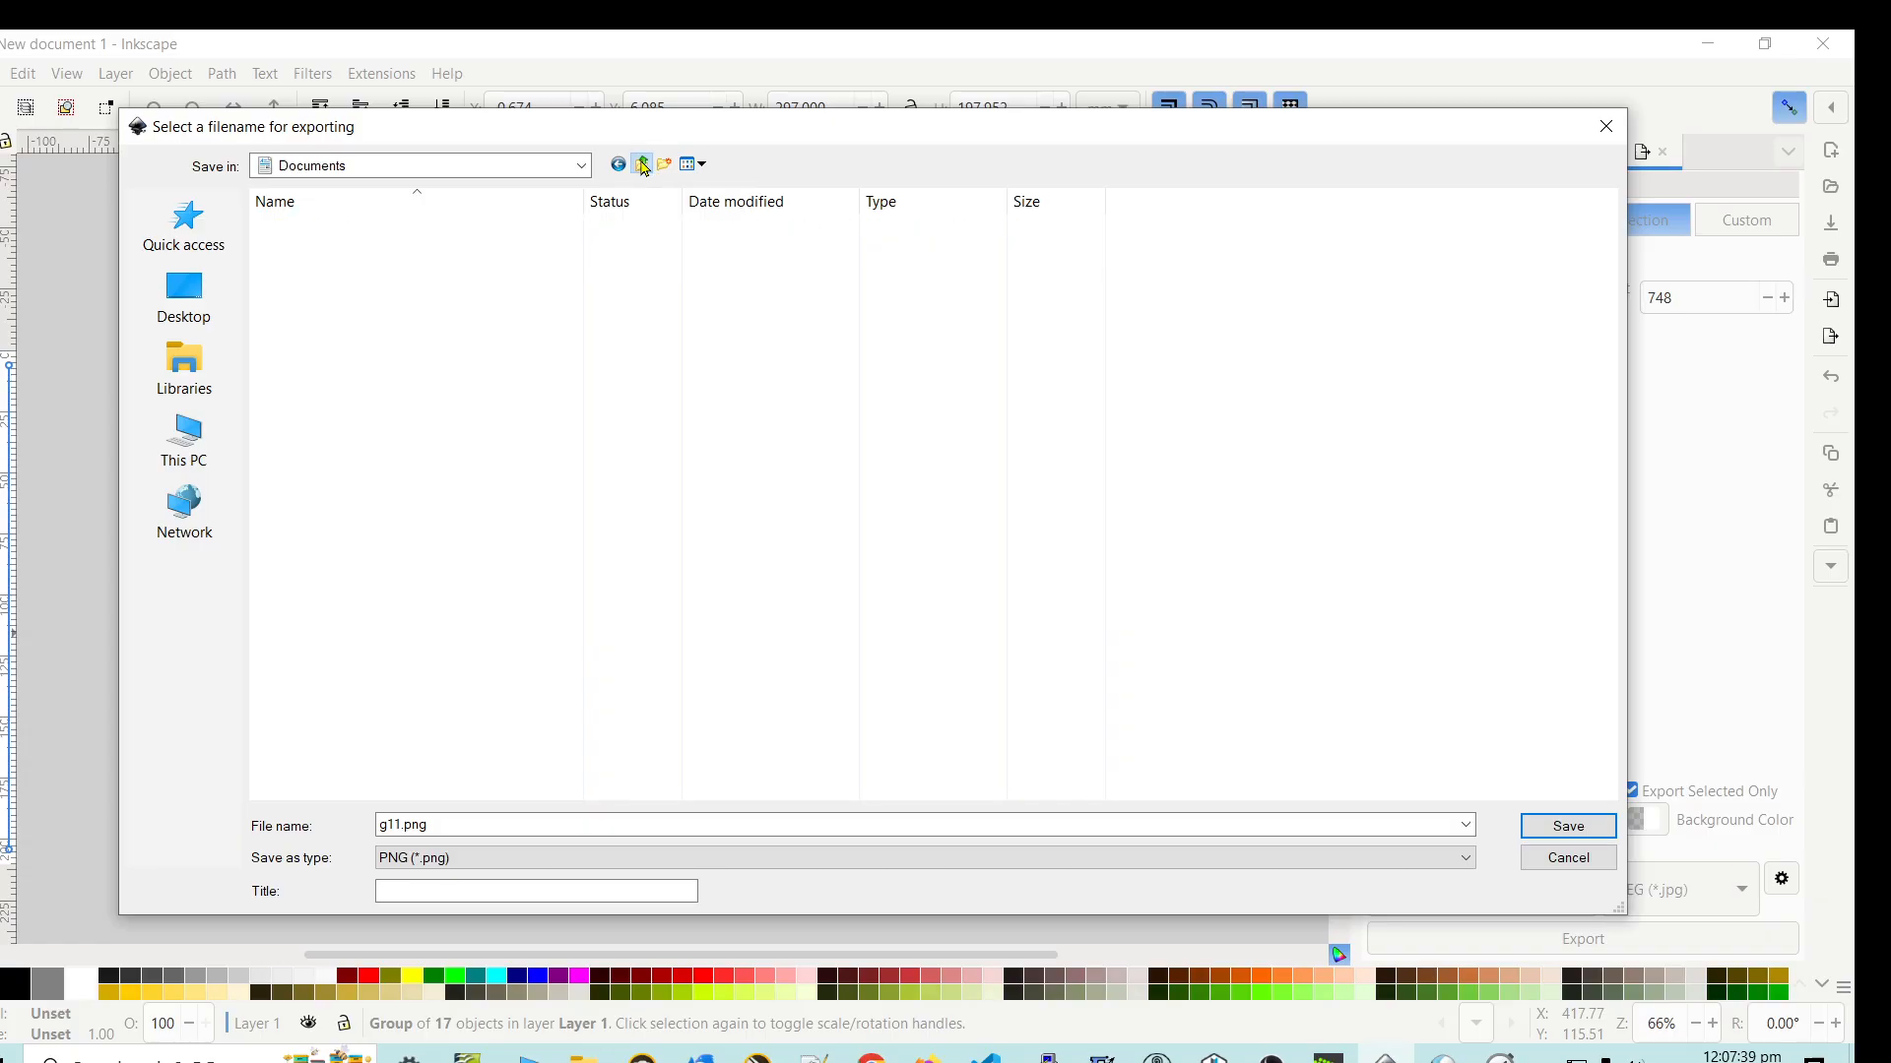
click(642, 163)
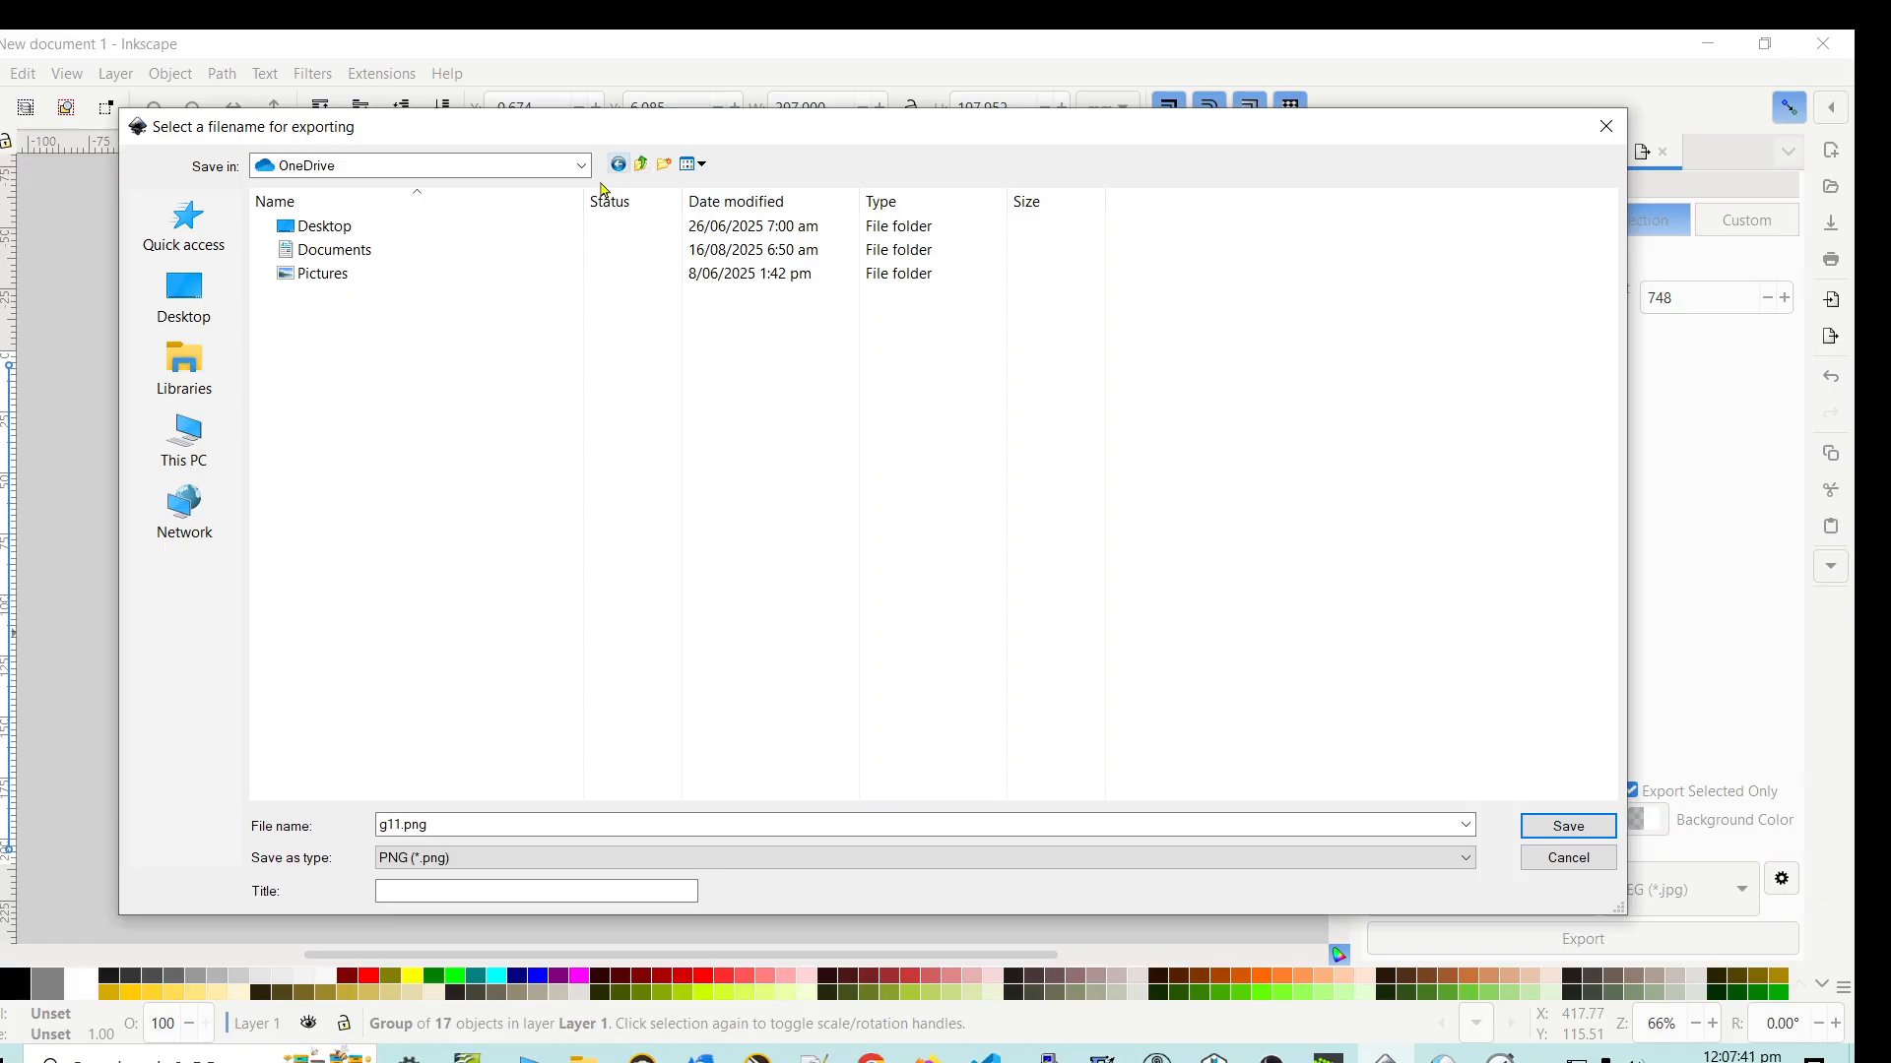
click(330, 258)
double_click(331, 261)
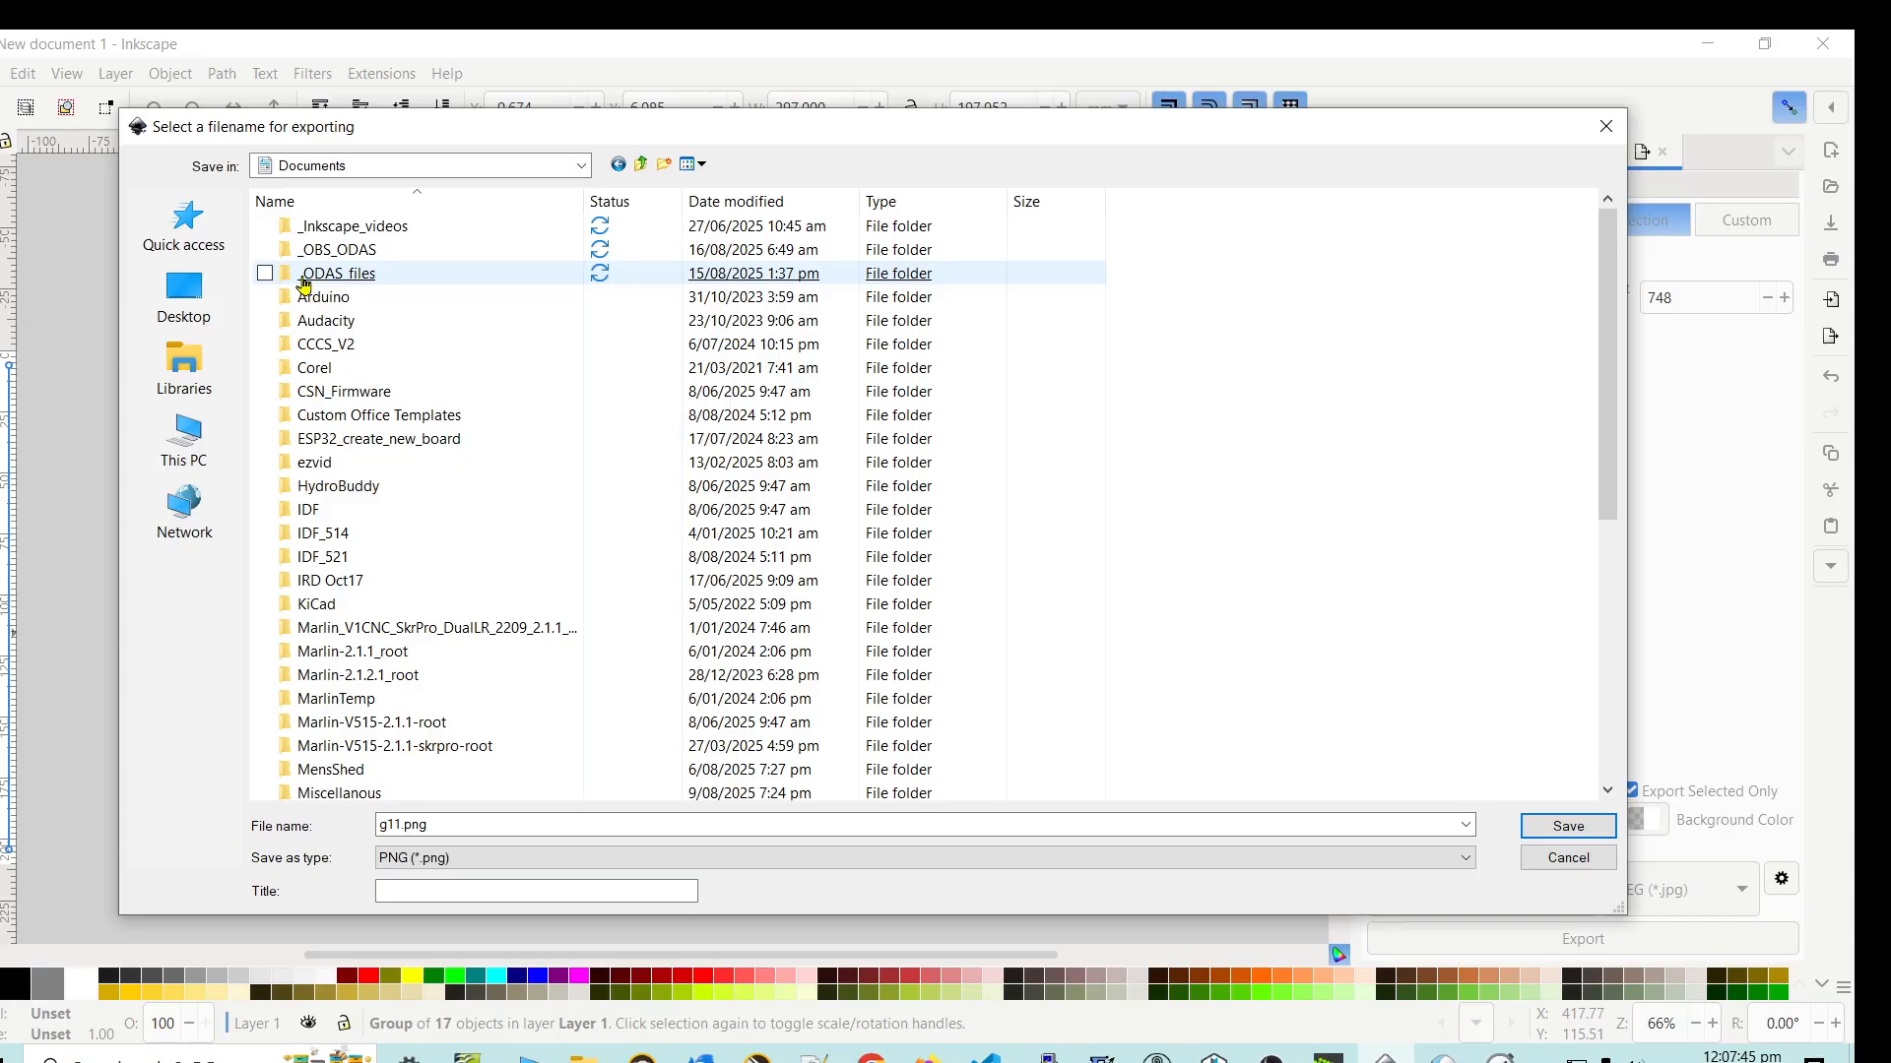
double_click(326, 275)
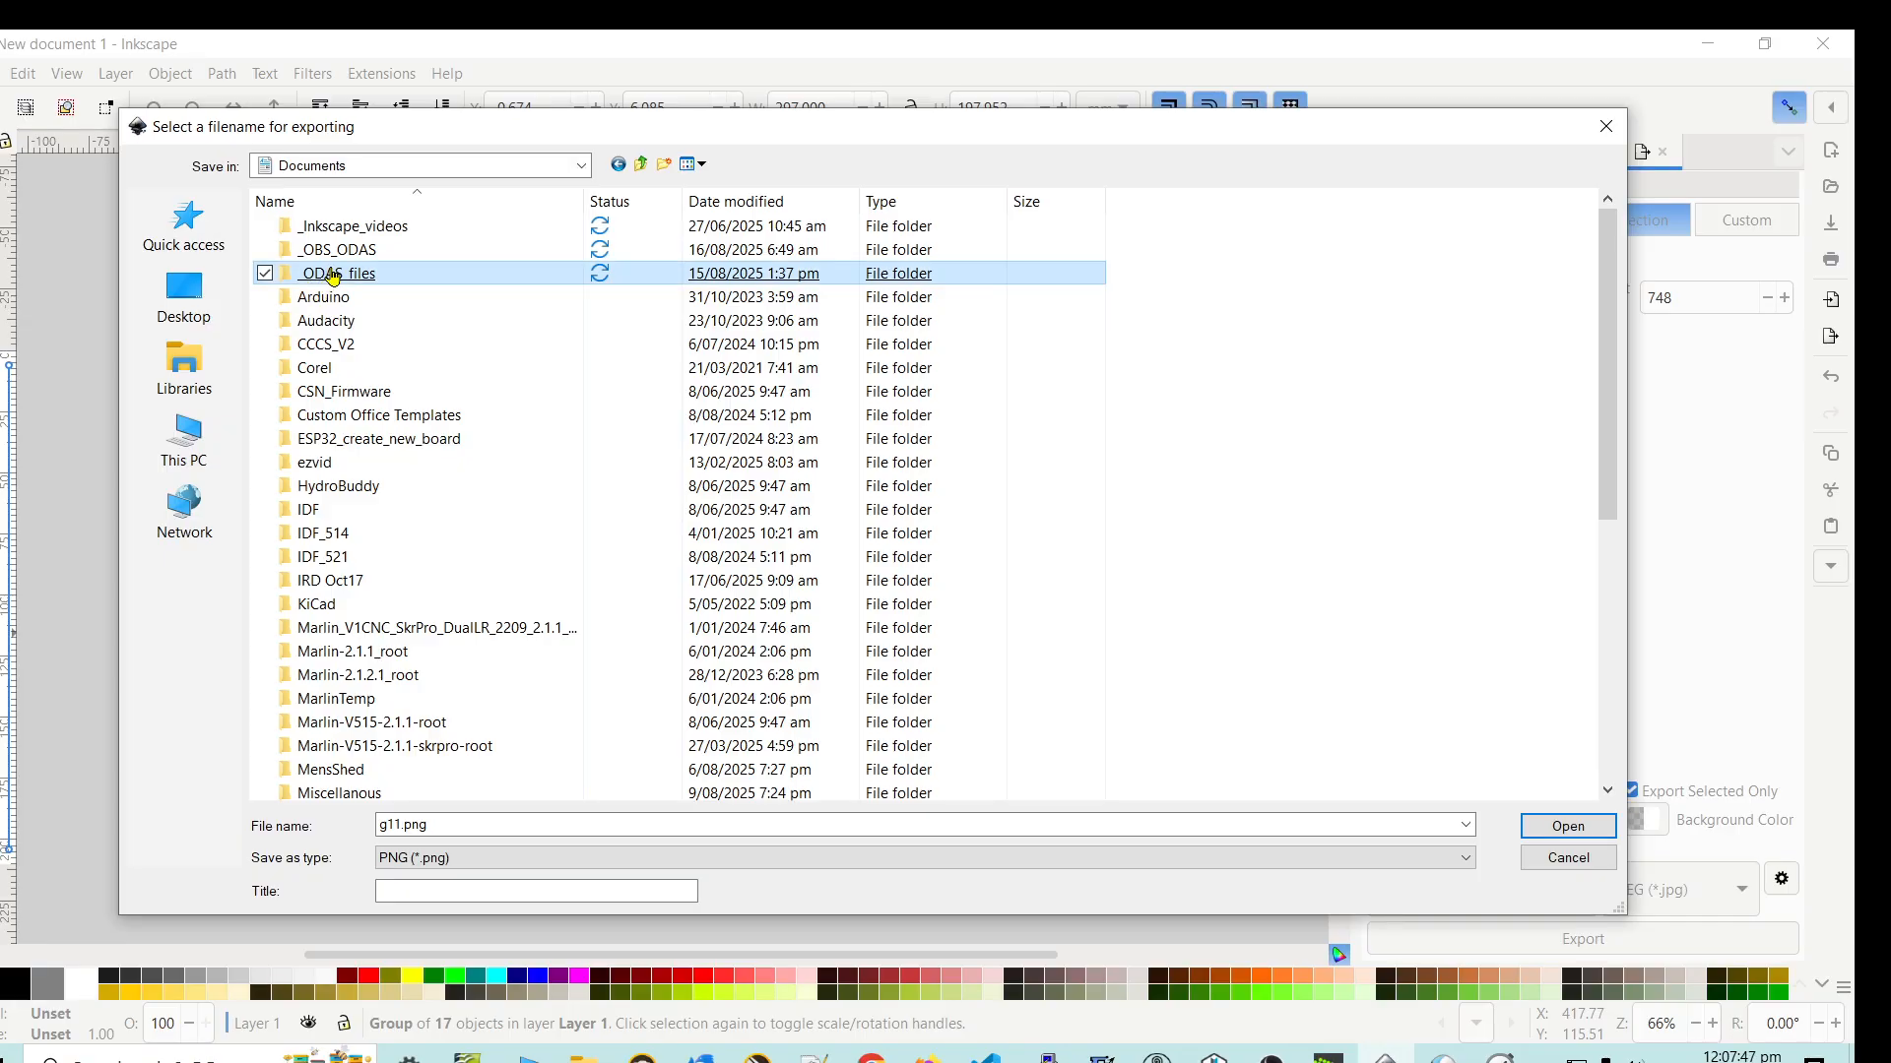
click(336, 233)
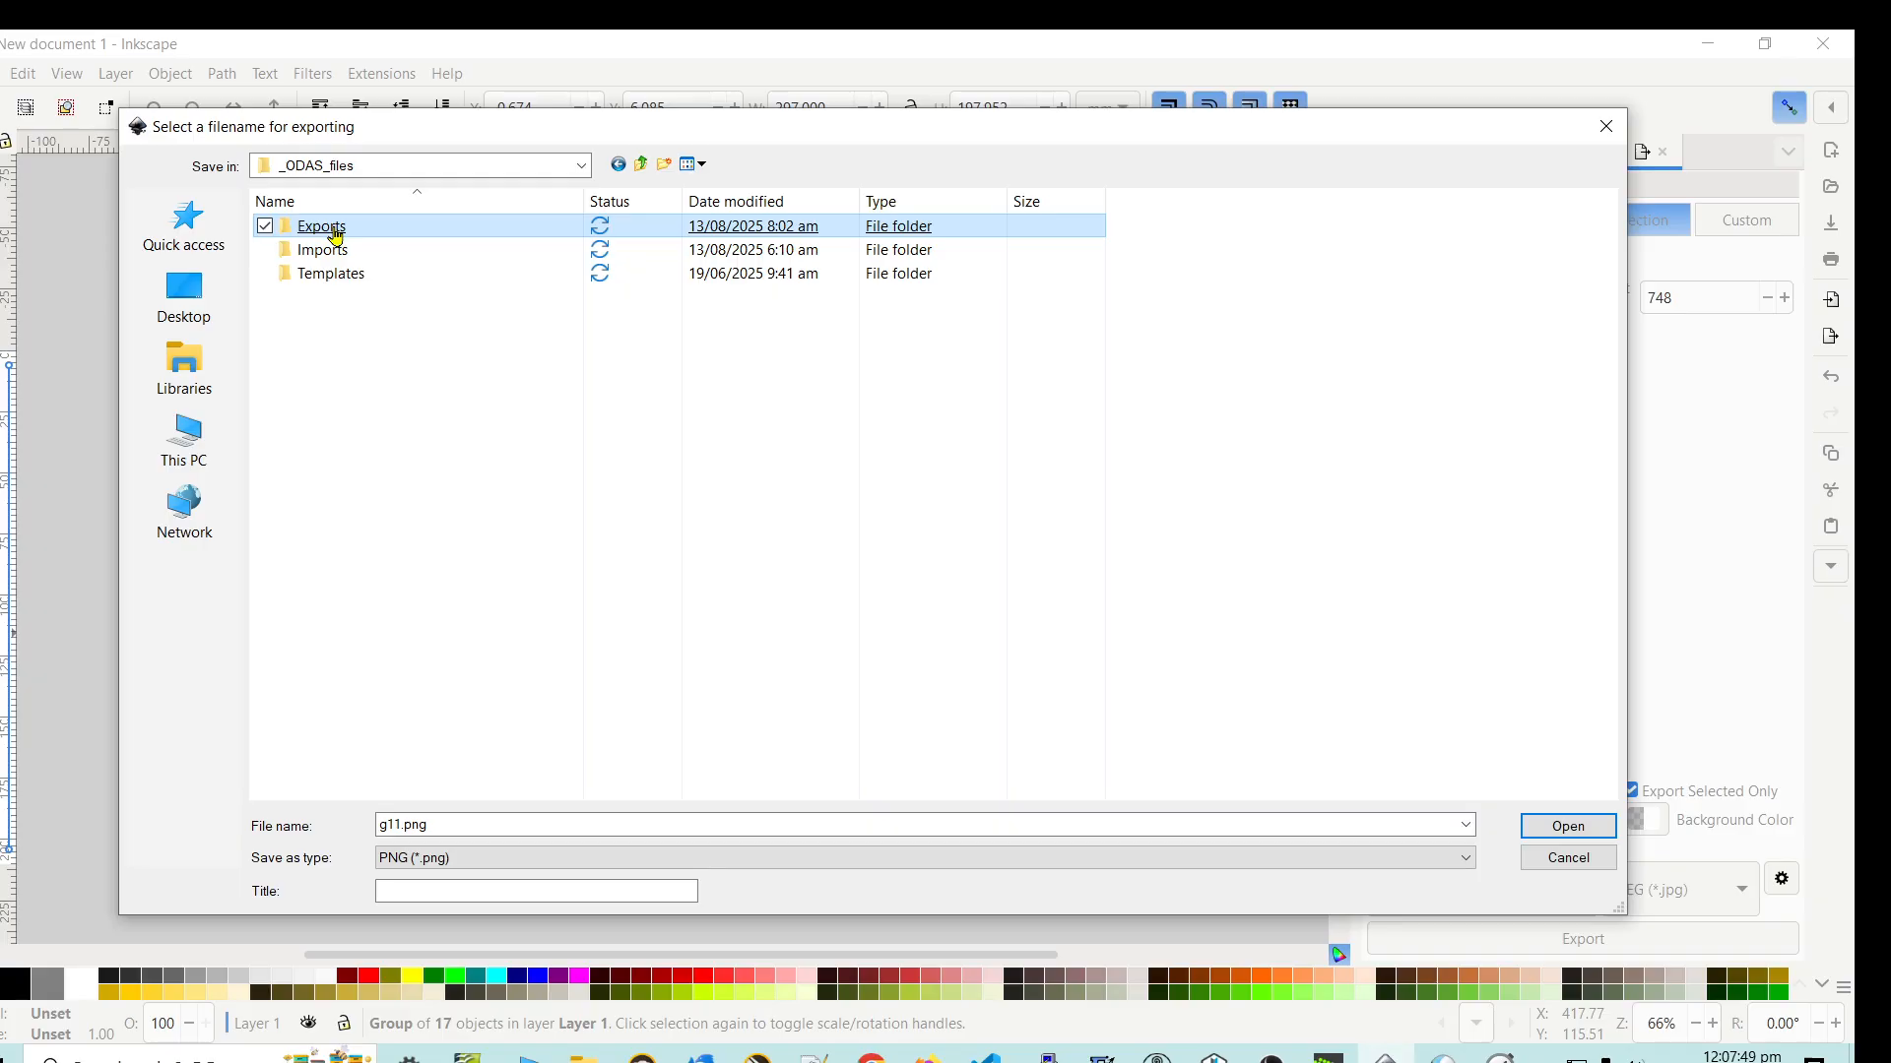
double_click(336, 236)
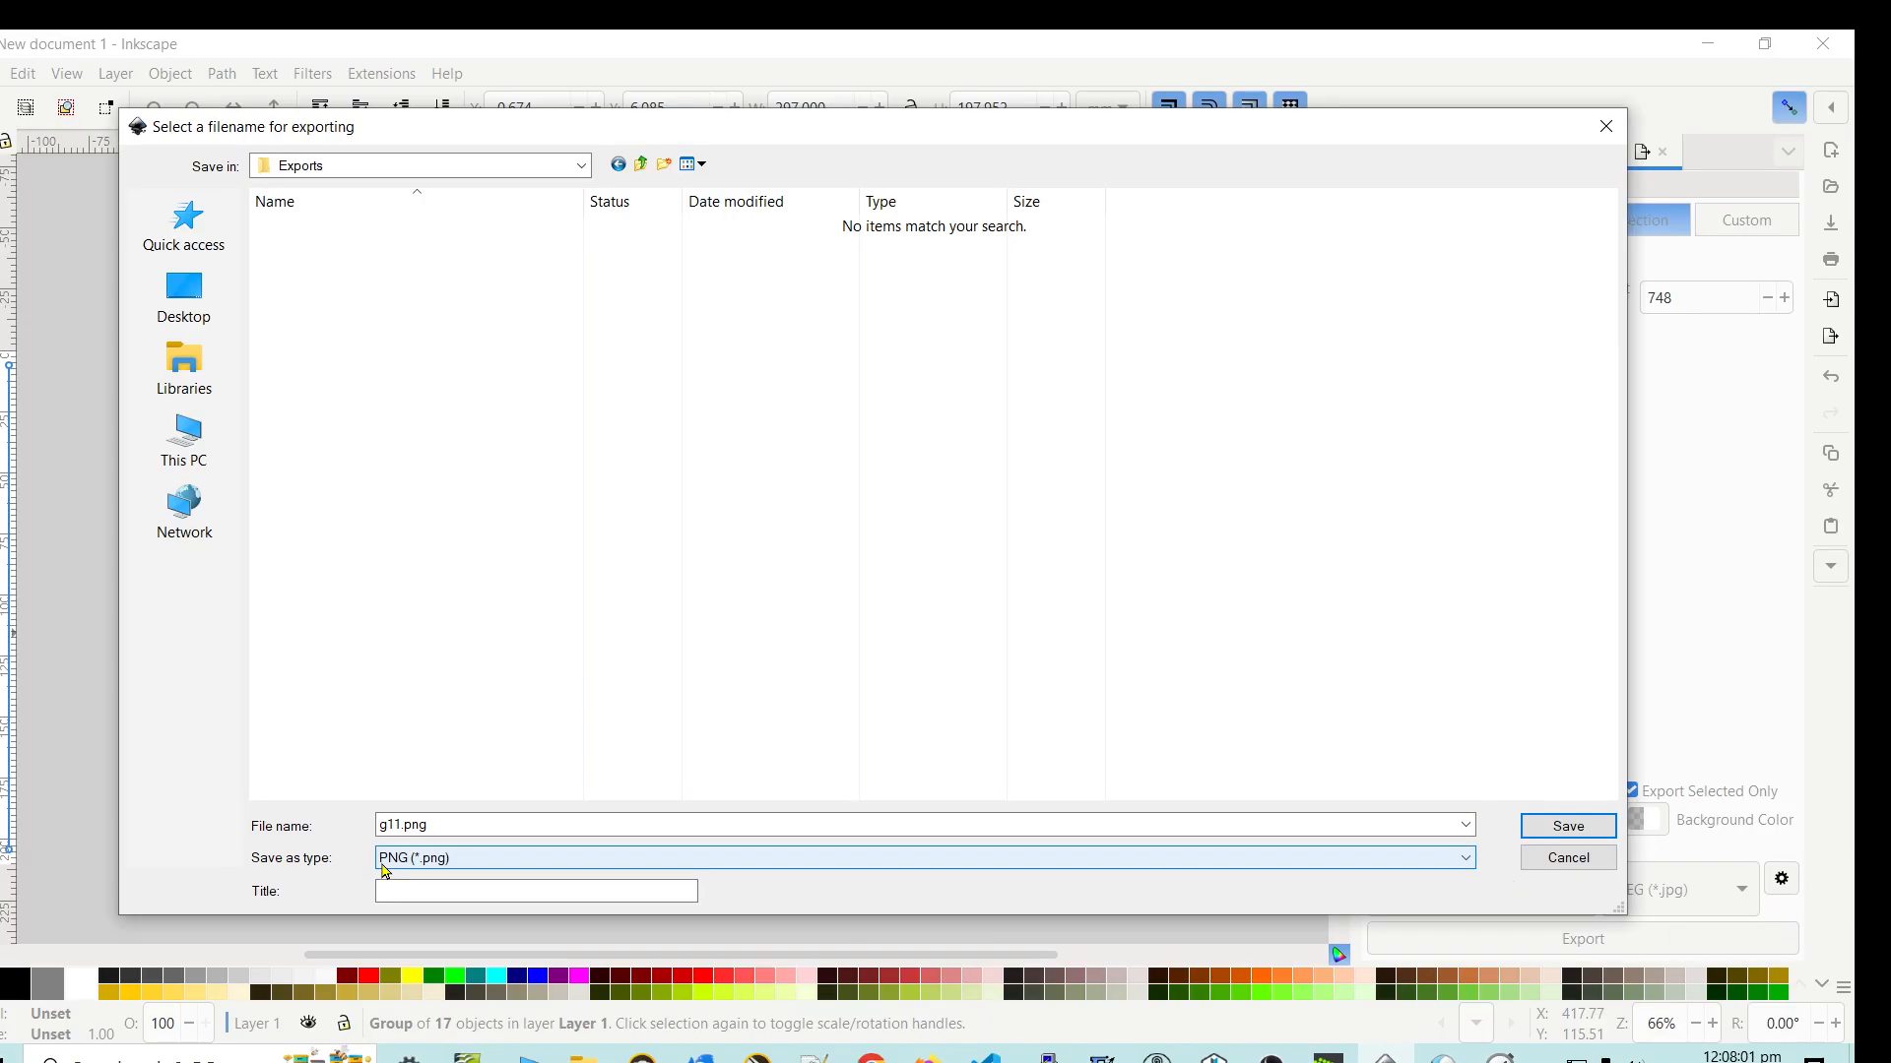
- Set the save type to JPEG (*.jpg), name the export file ODN00002, and save these file settings
click(1466, 860)
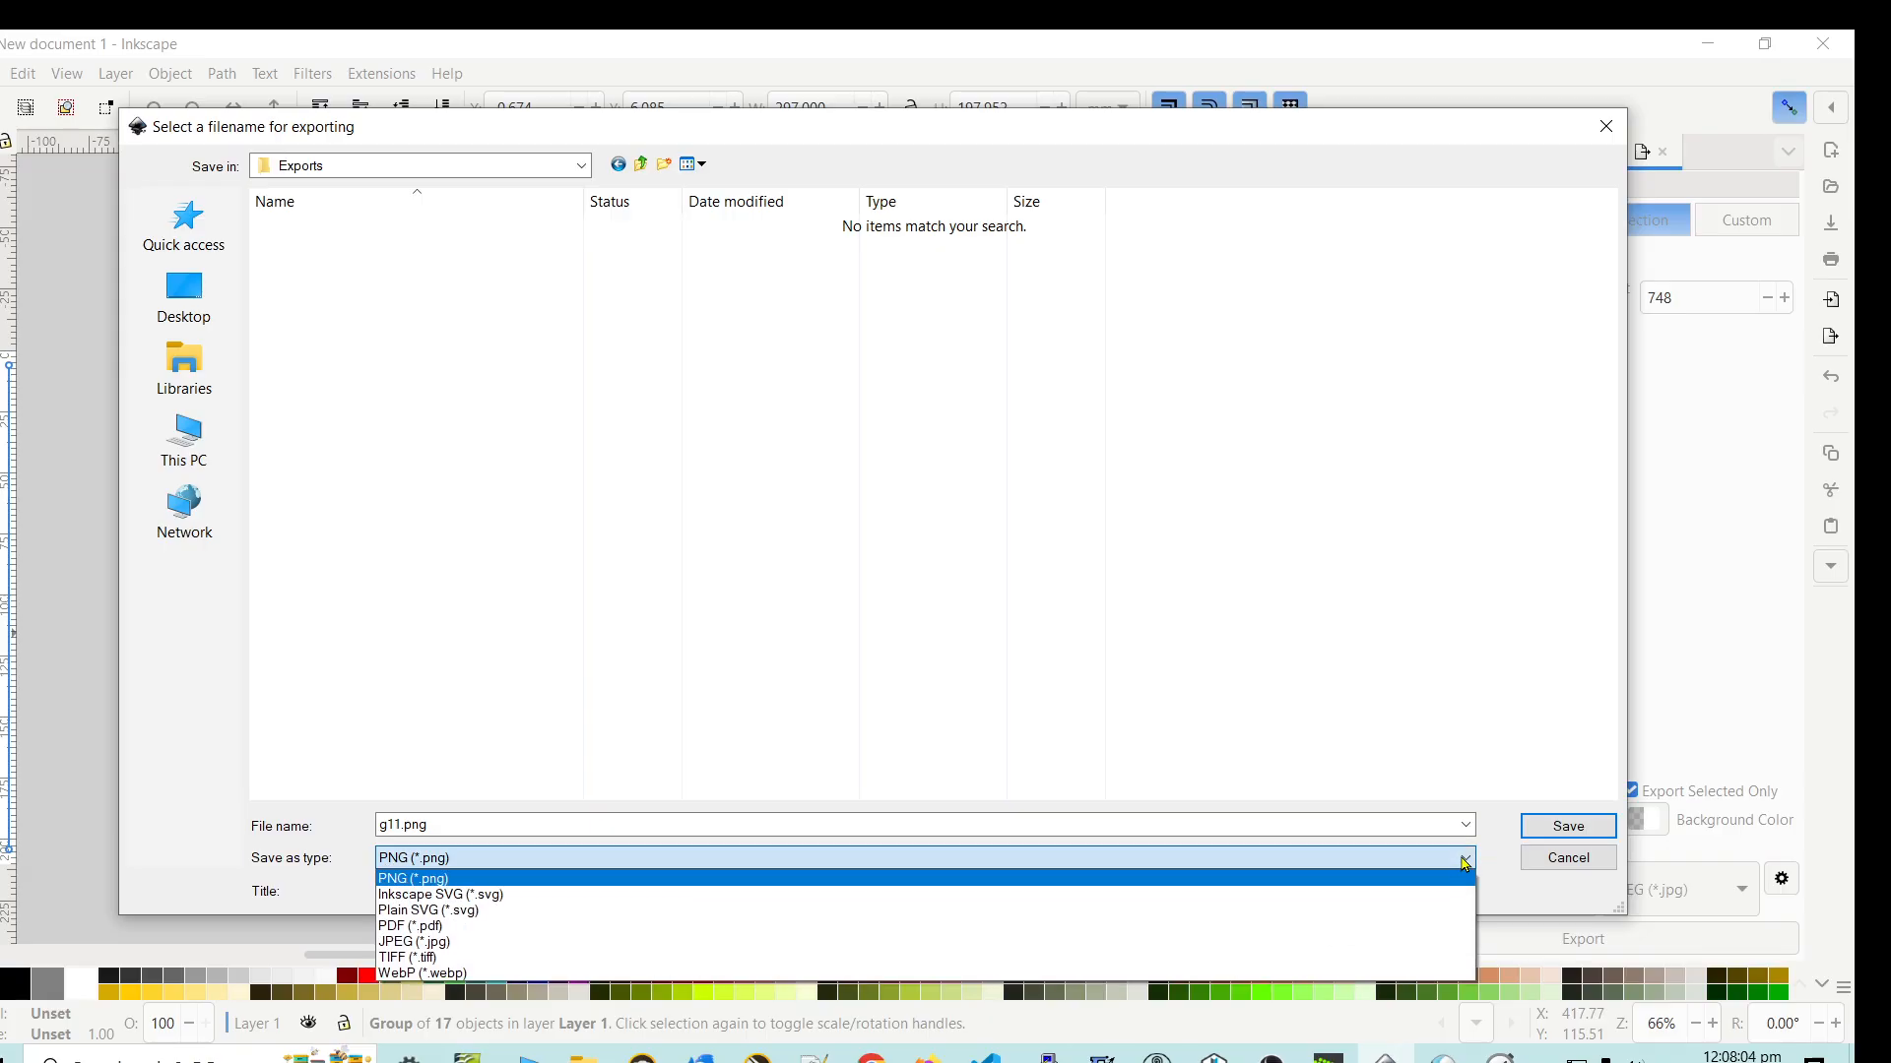
click(439, 945)
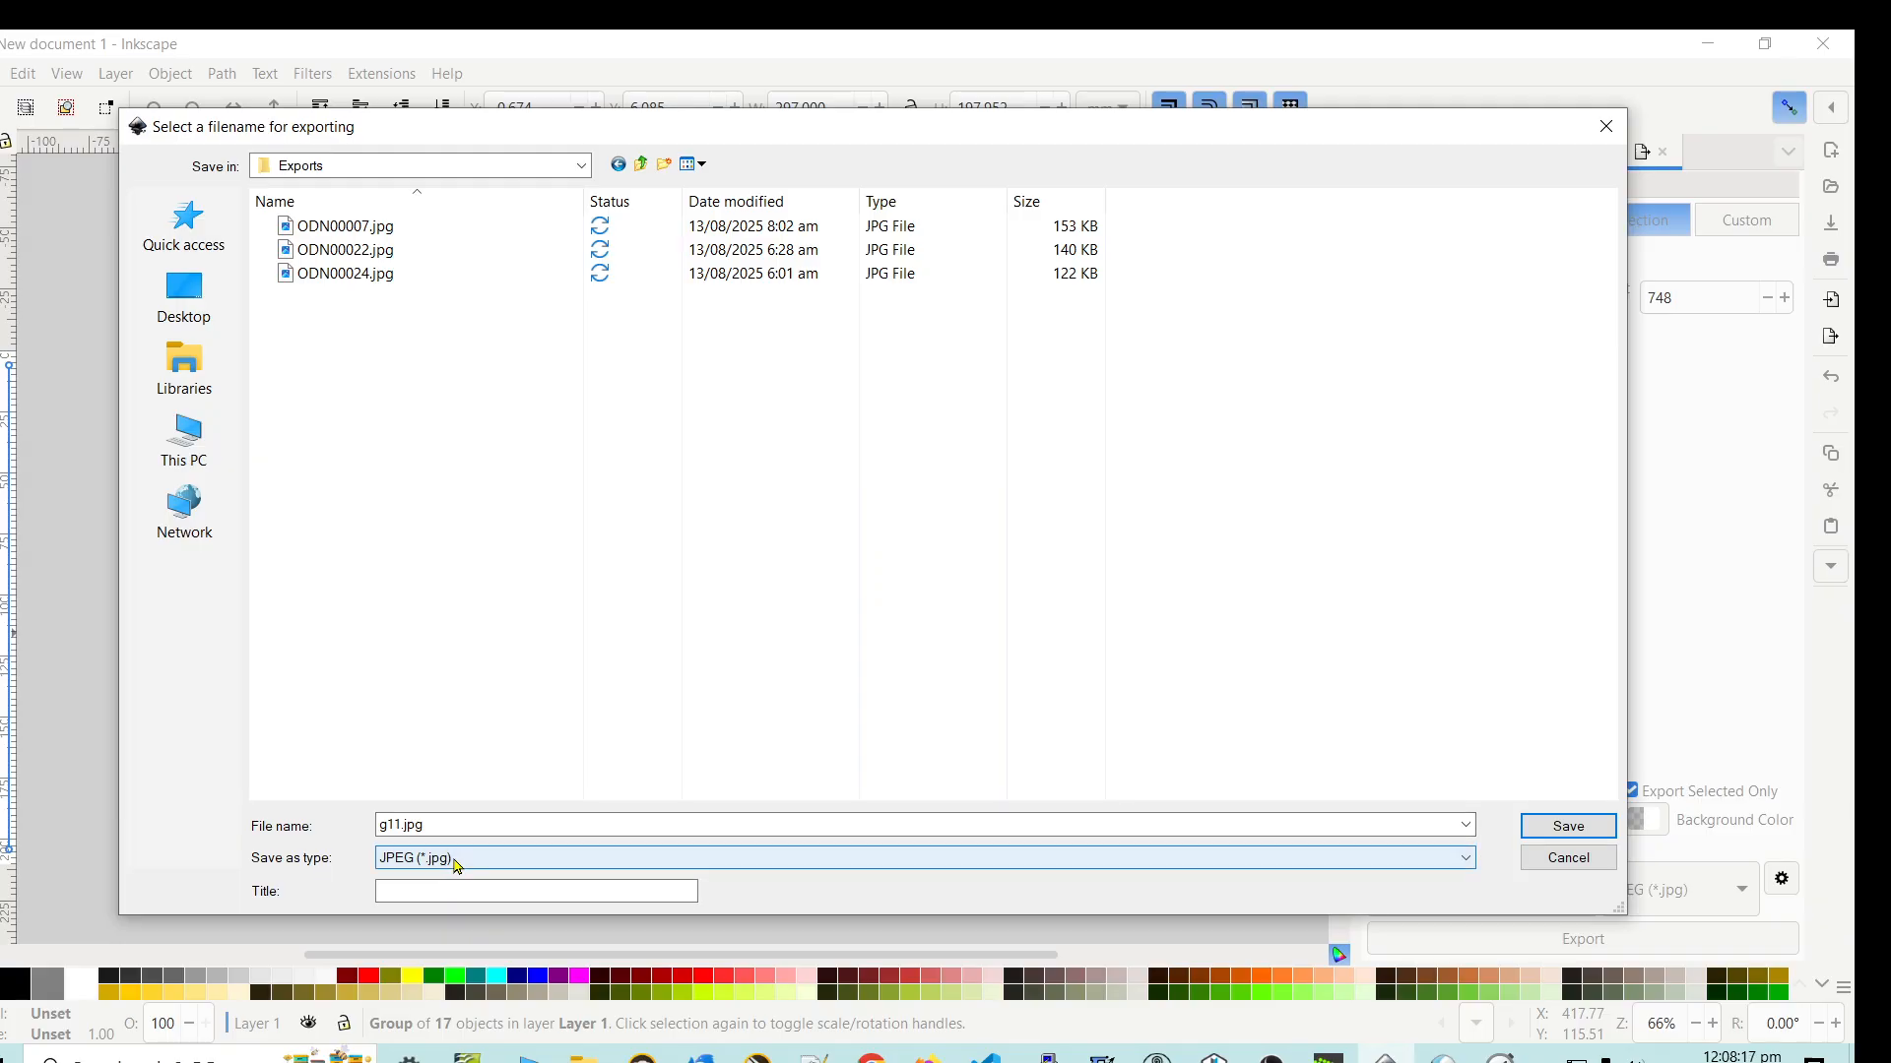
double_click(435, 825)
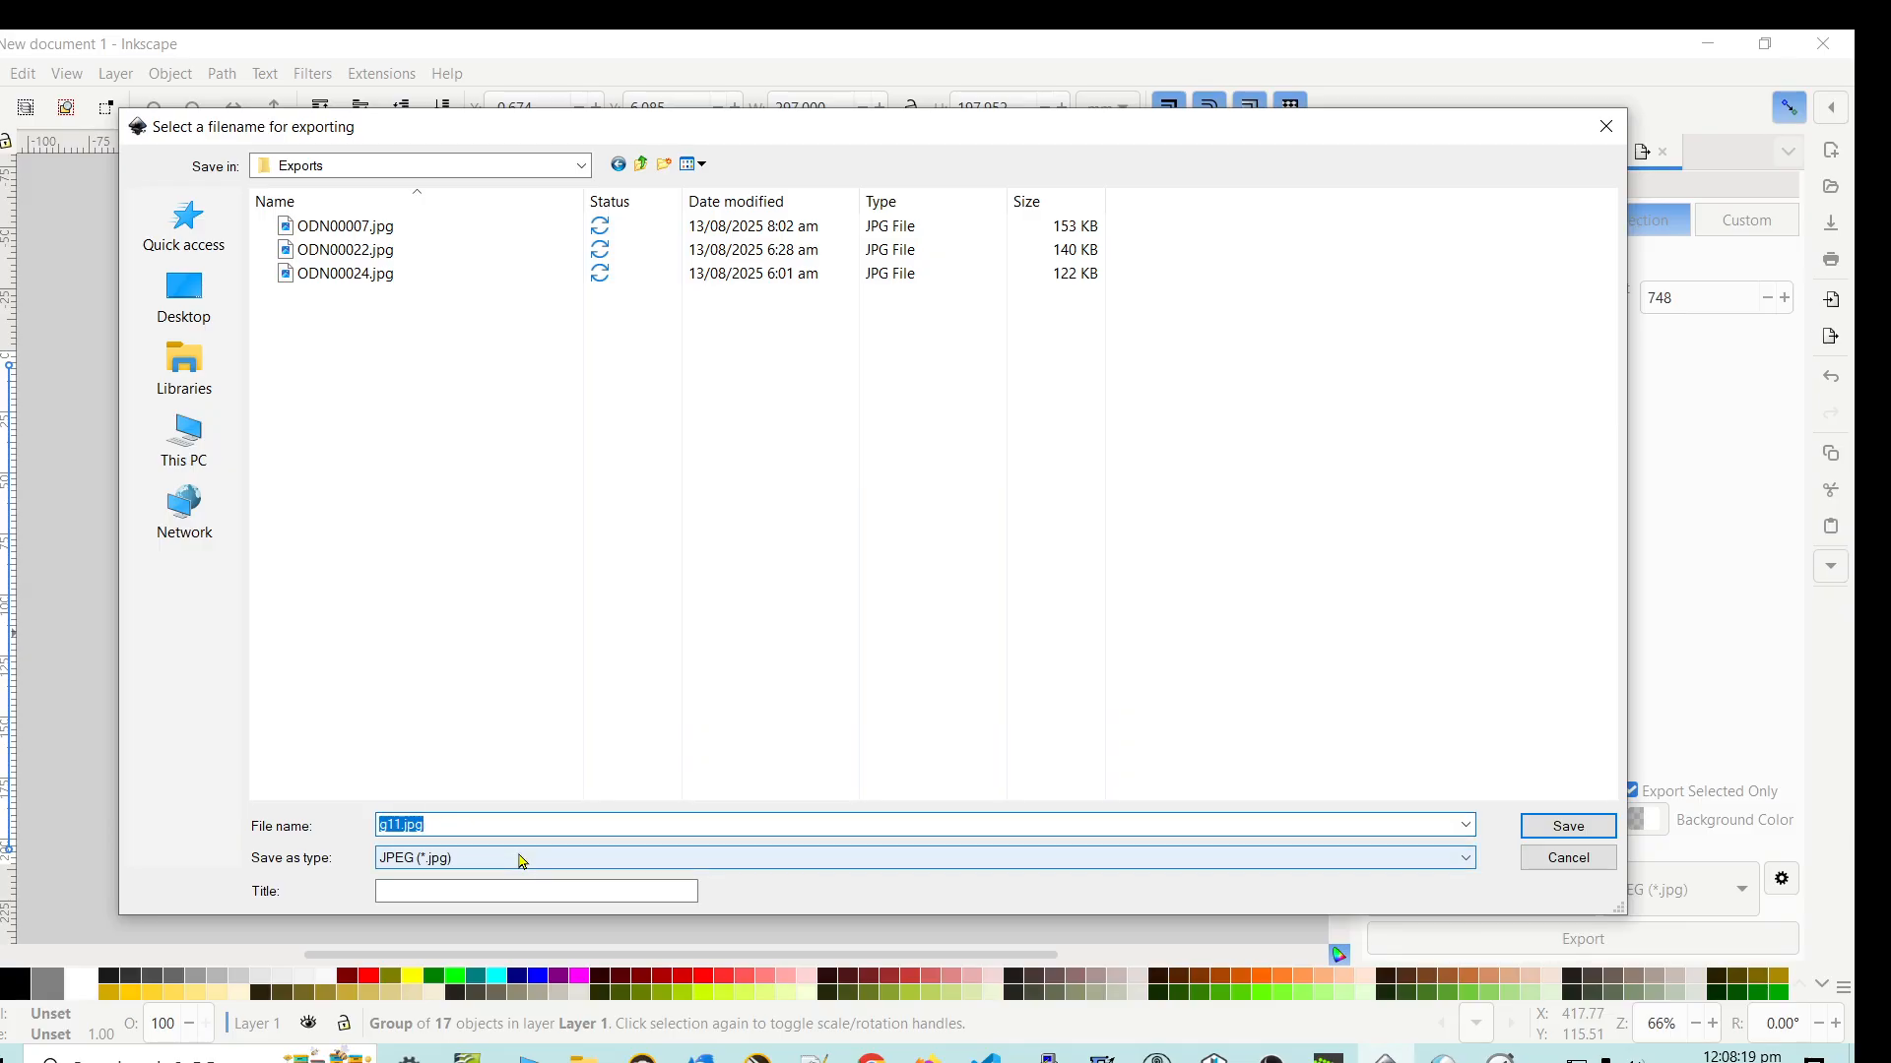
key(BackSpace)
text(O)
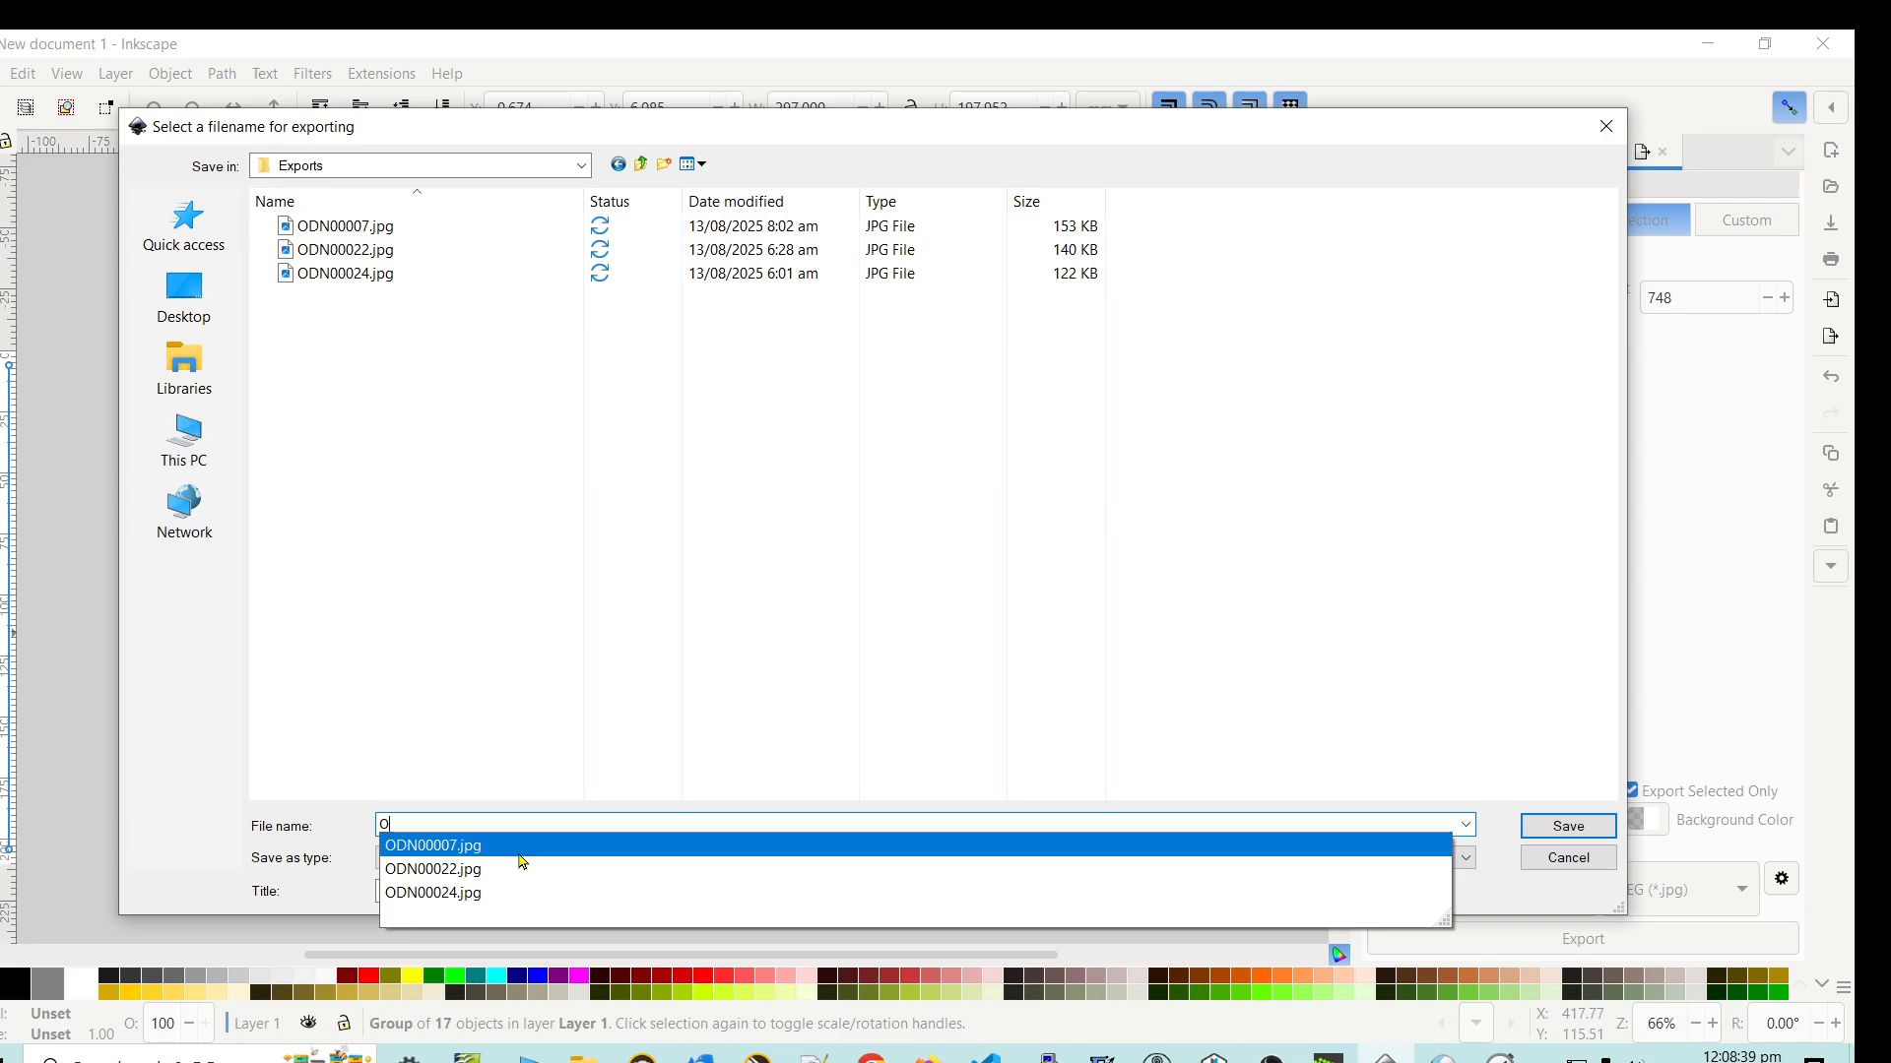
text(DN0)
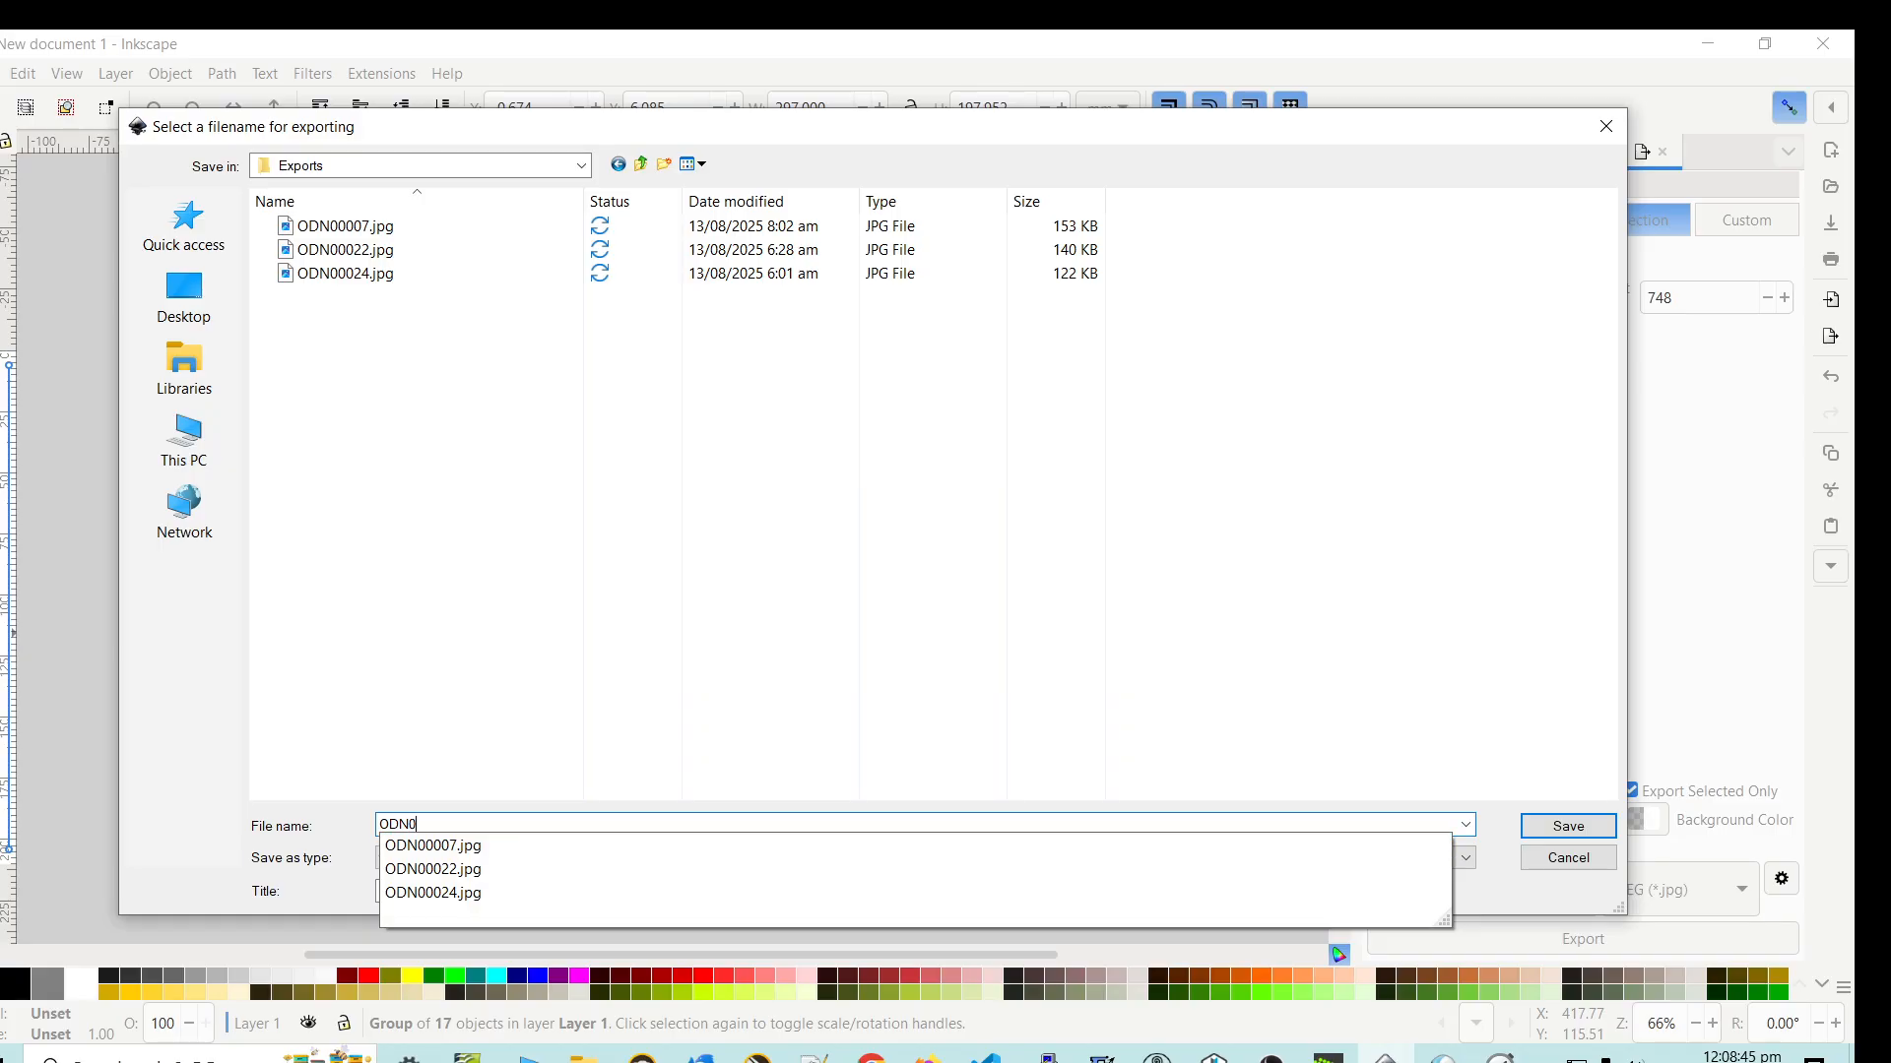
text(000)
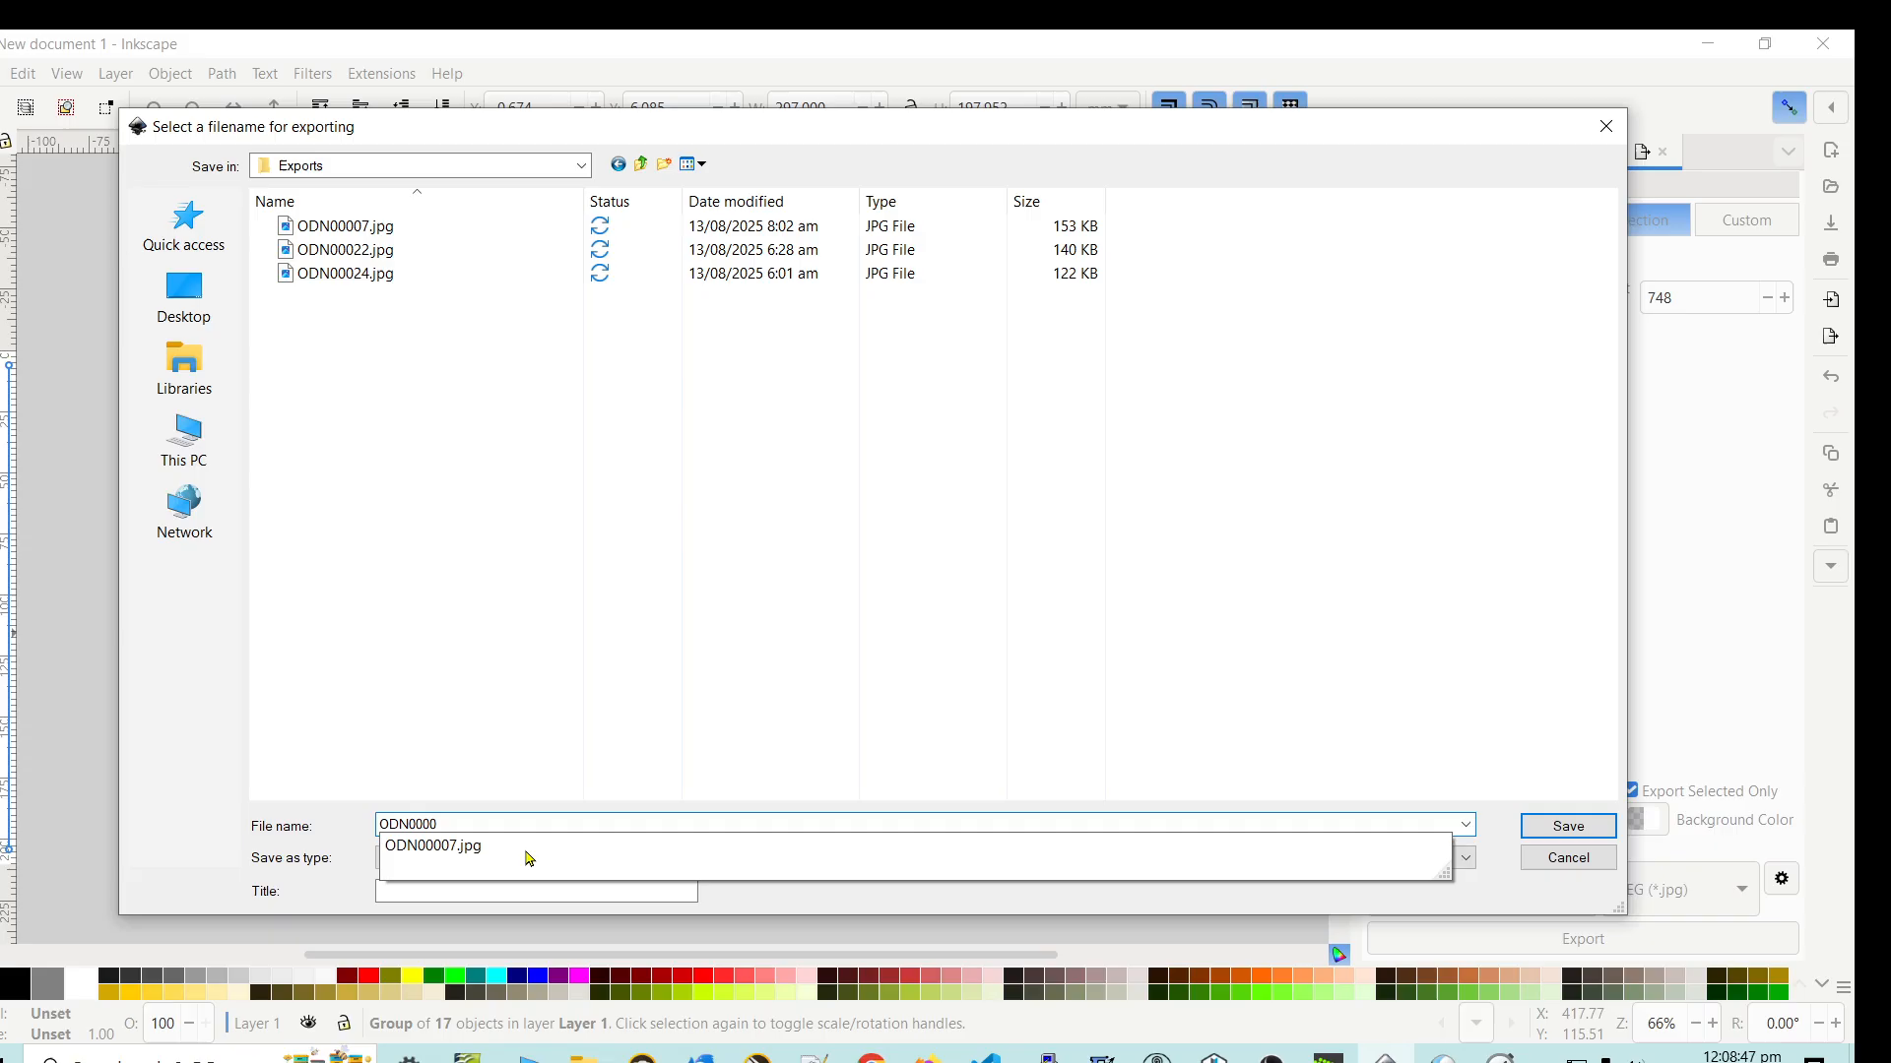
text(2)
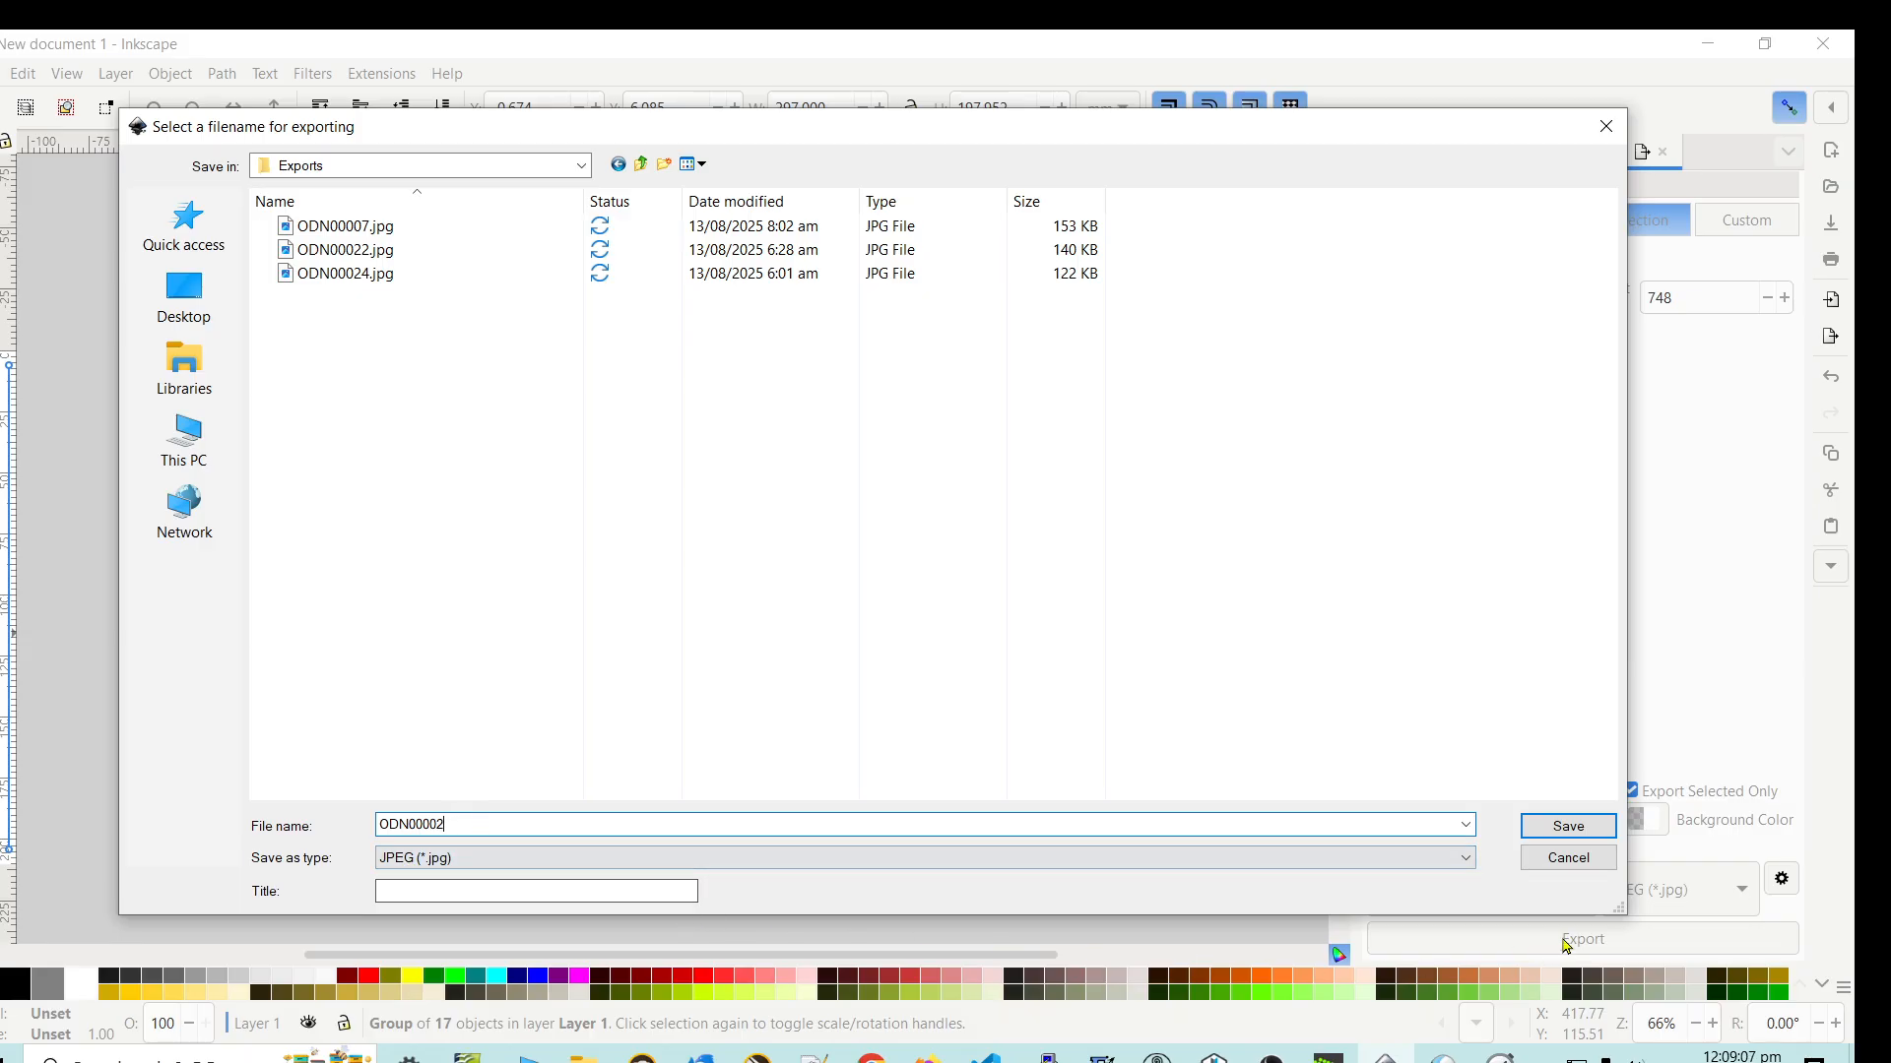
click(1563, 829)
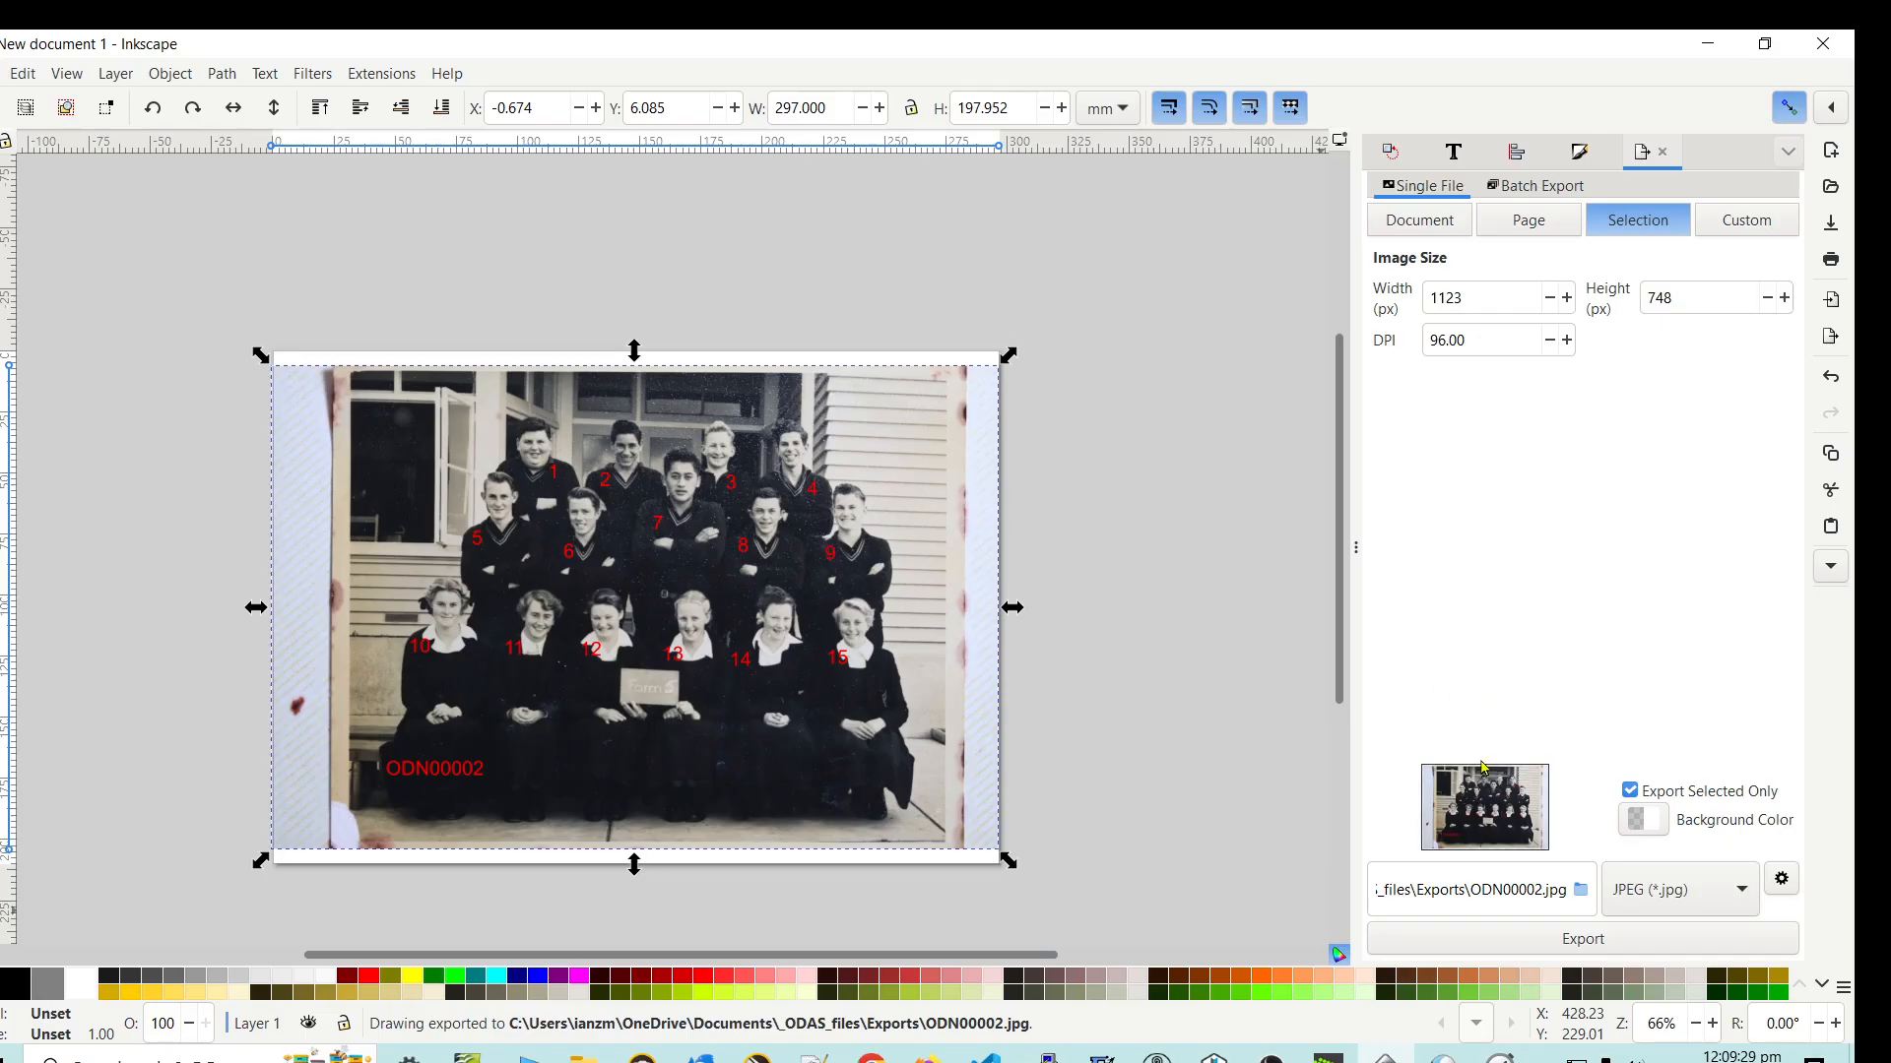
- Export the selected group to ODN00002.jpg, replacing the existing file of that name
click(1582, 940)
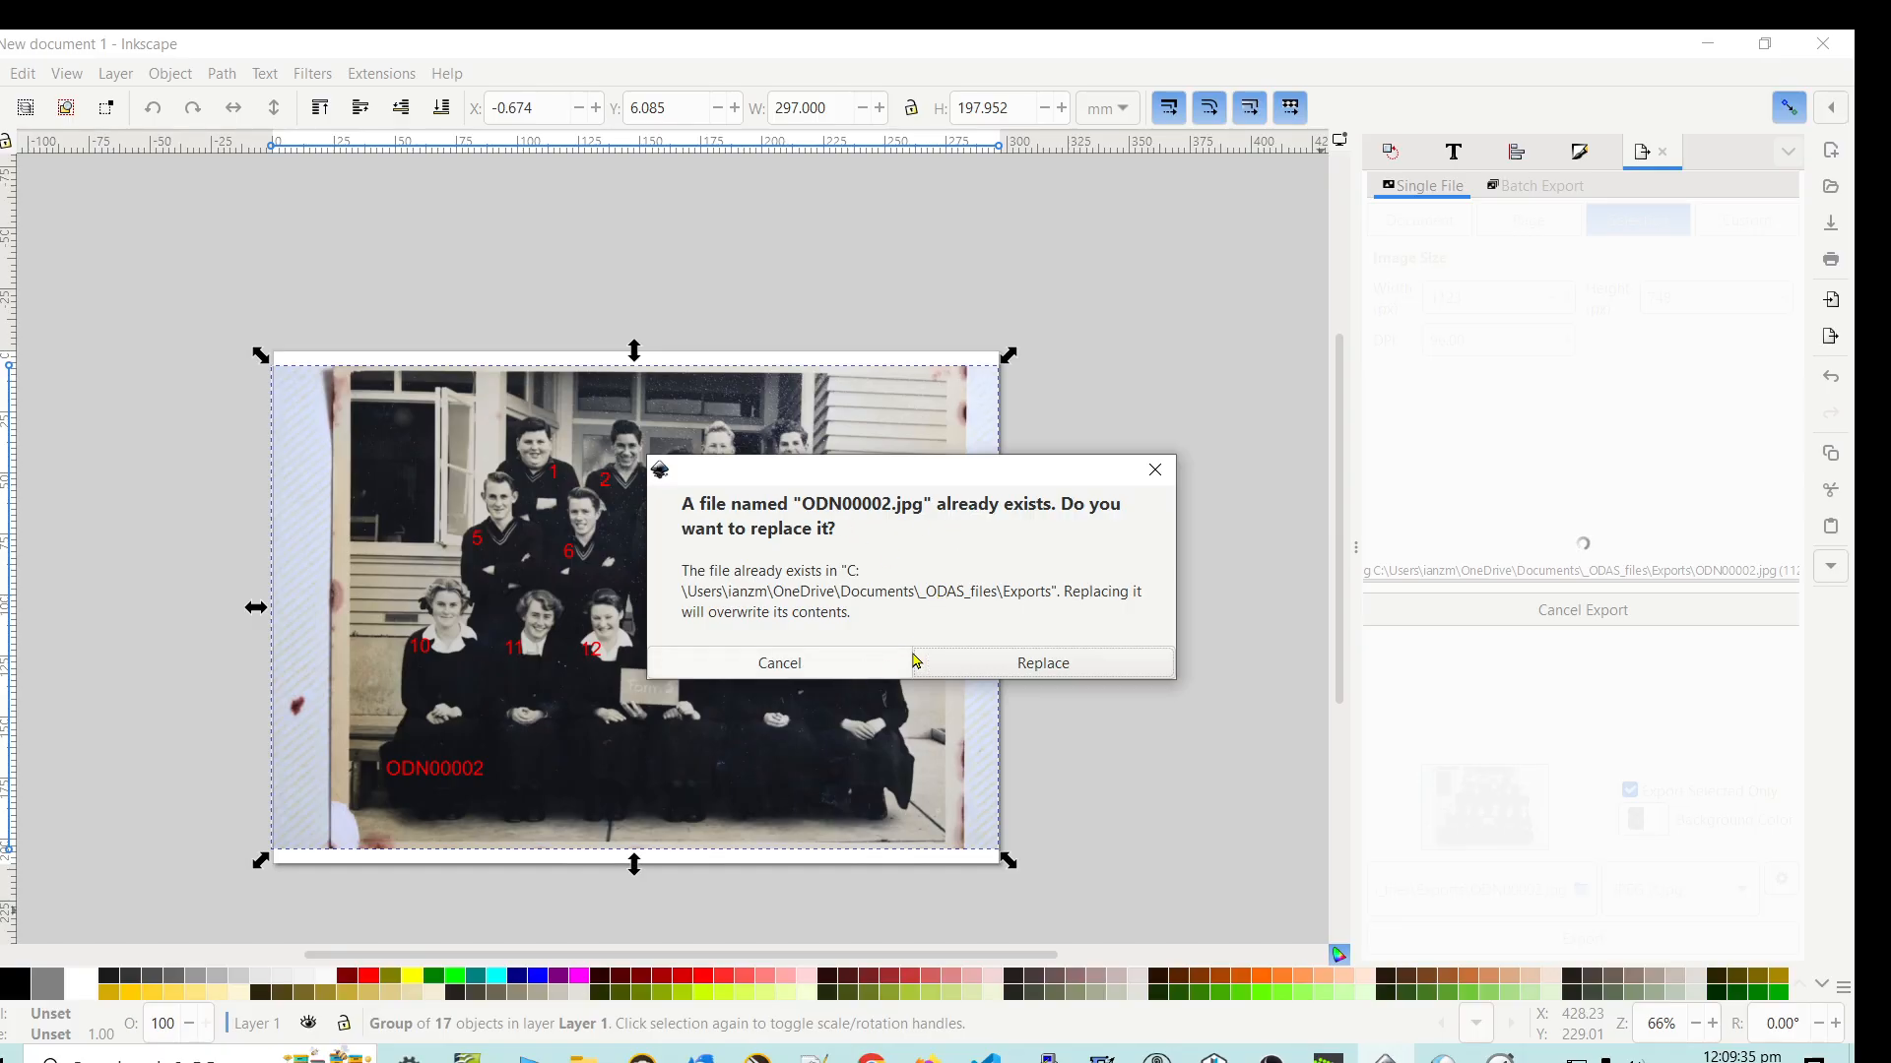
click(1015, 664)
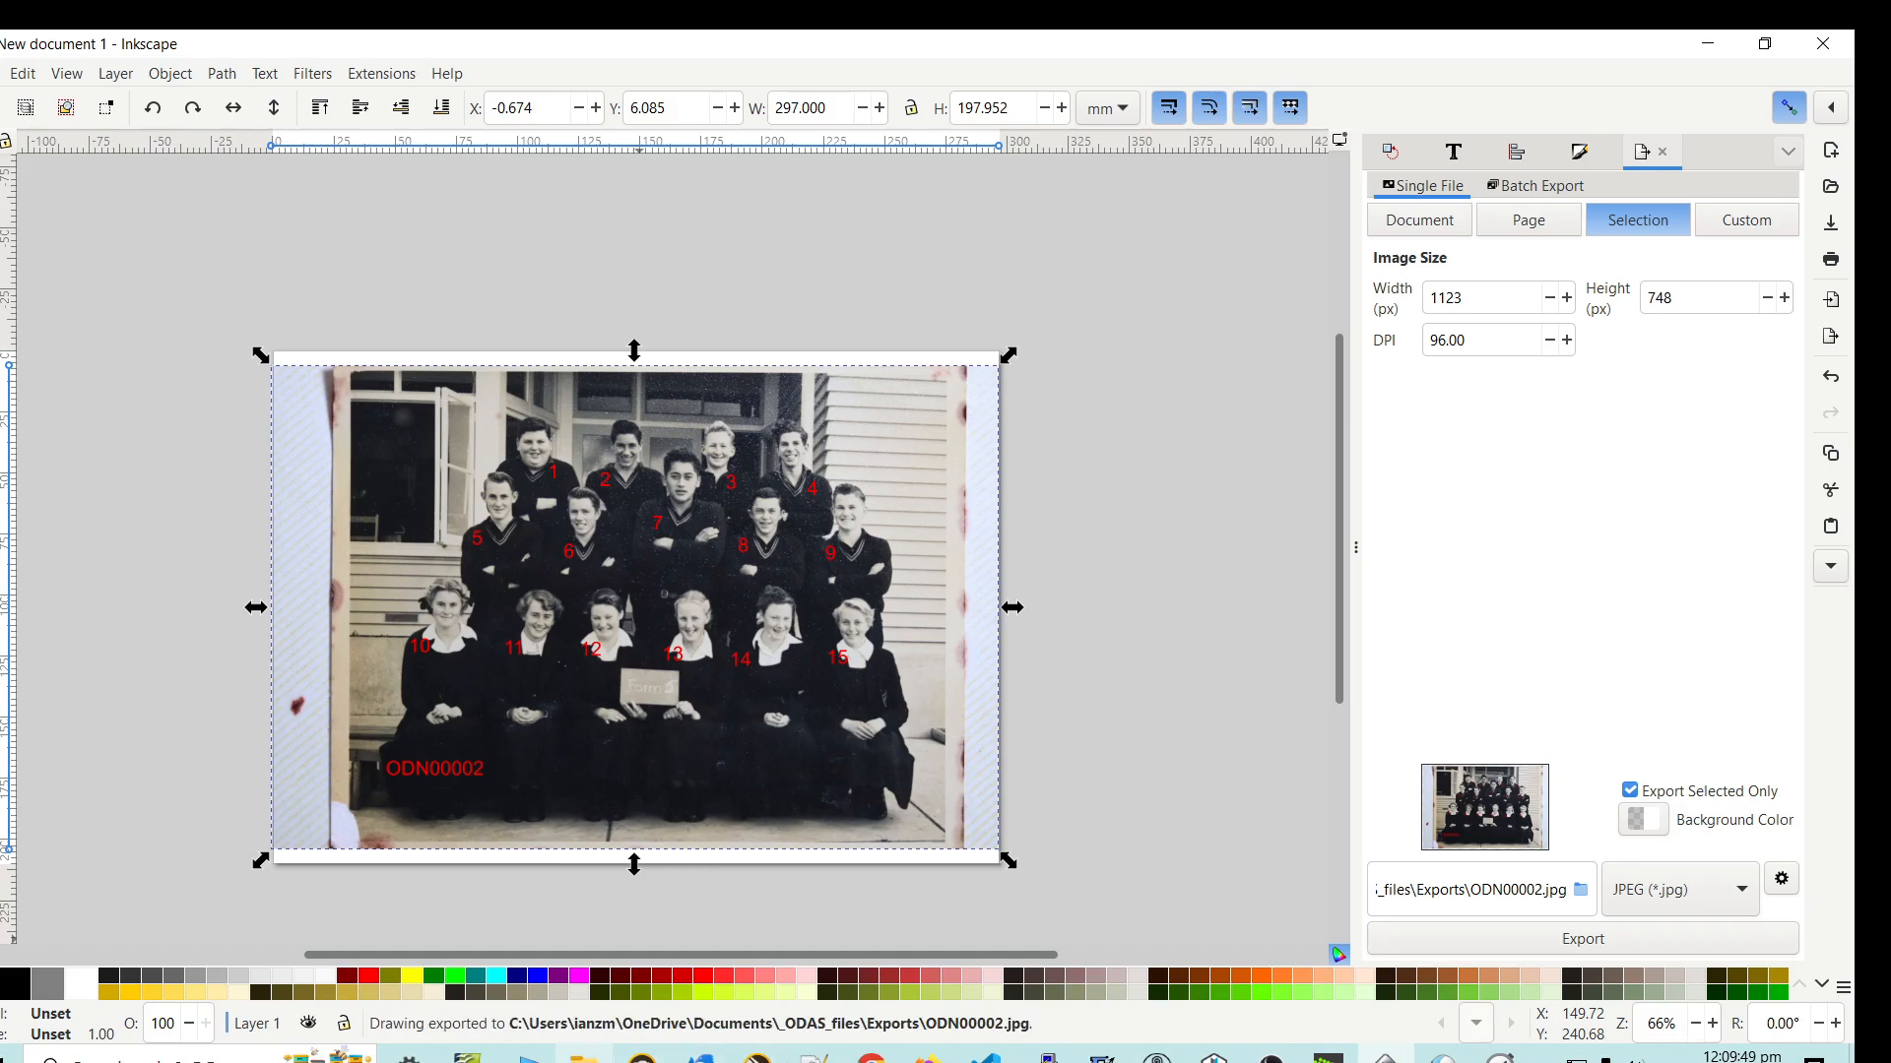
- Switch to the Editor_links.ods checklist in OpenOffice Calc and reposition its window to read the export section
mouse_move(581, 1058)
click(473, 945)
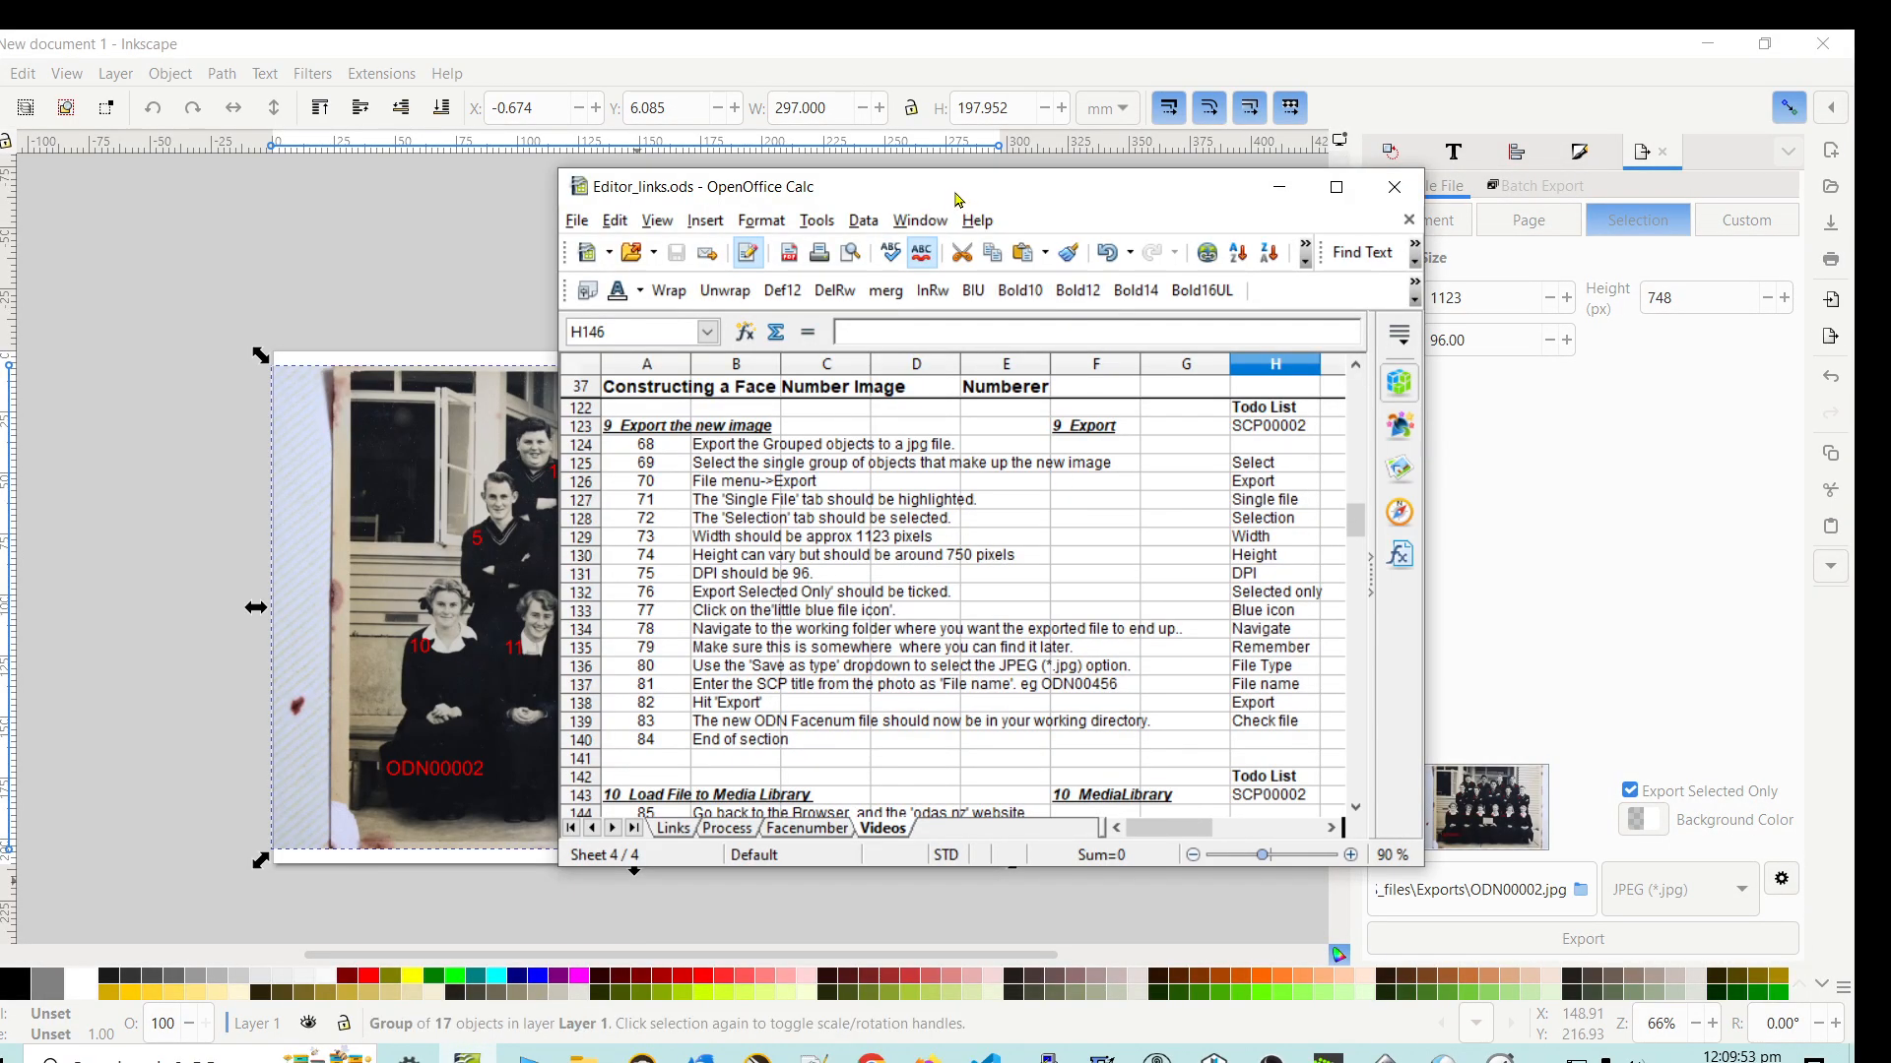
drag(954, 200, 895, 163)
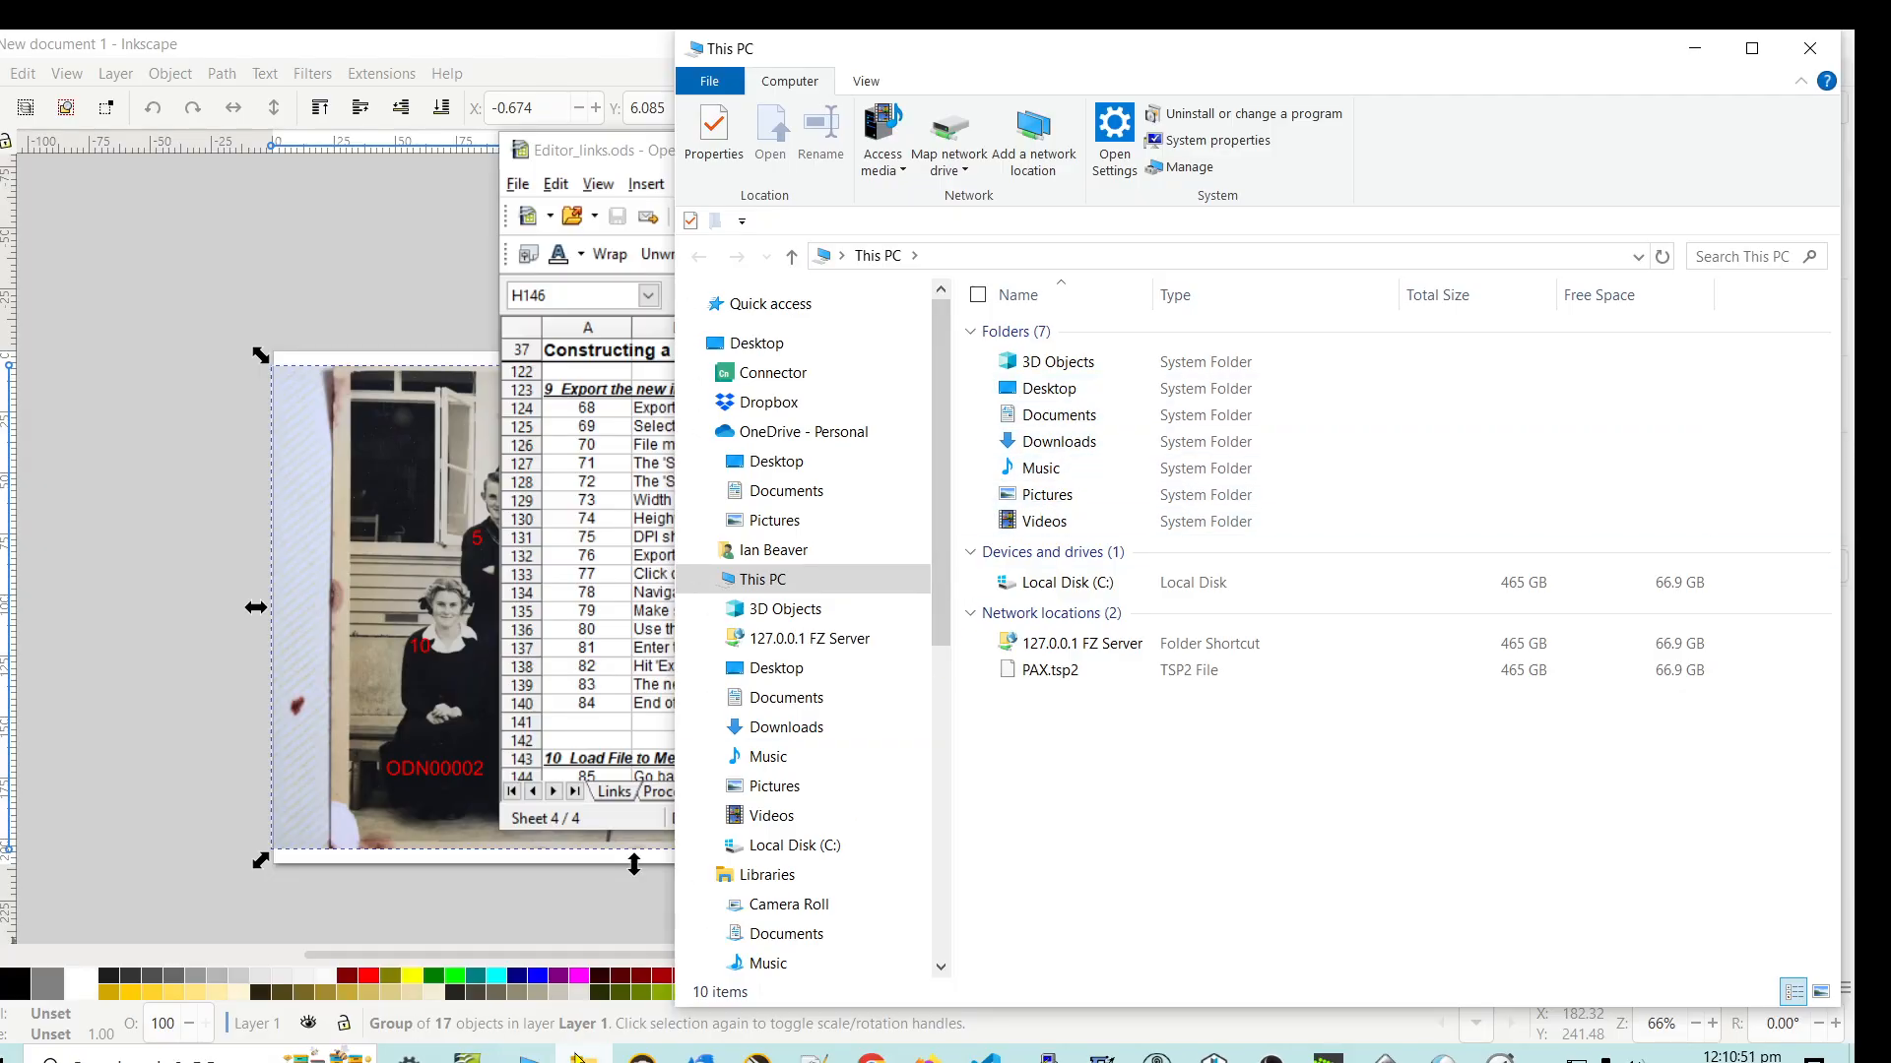
- In File Explorer, go to the Documents > _ODAS_files > Exports folder to find the exported image
mouse_move(584, 1057)
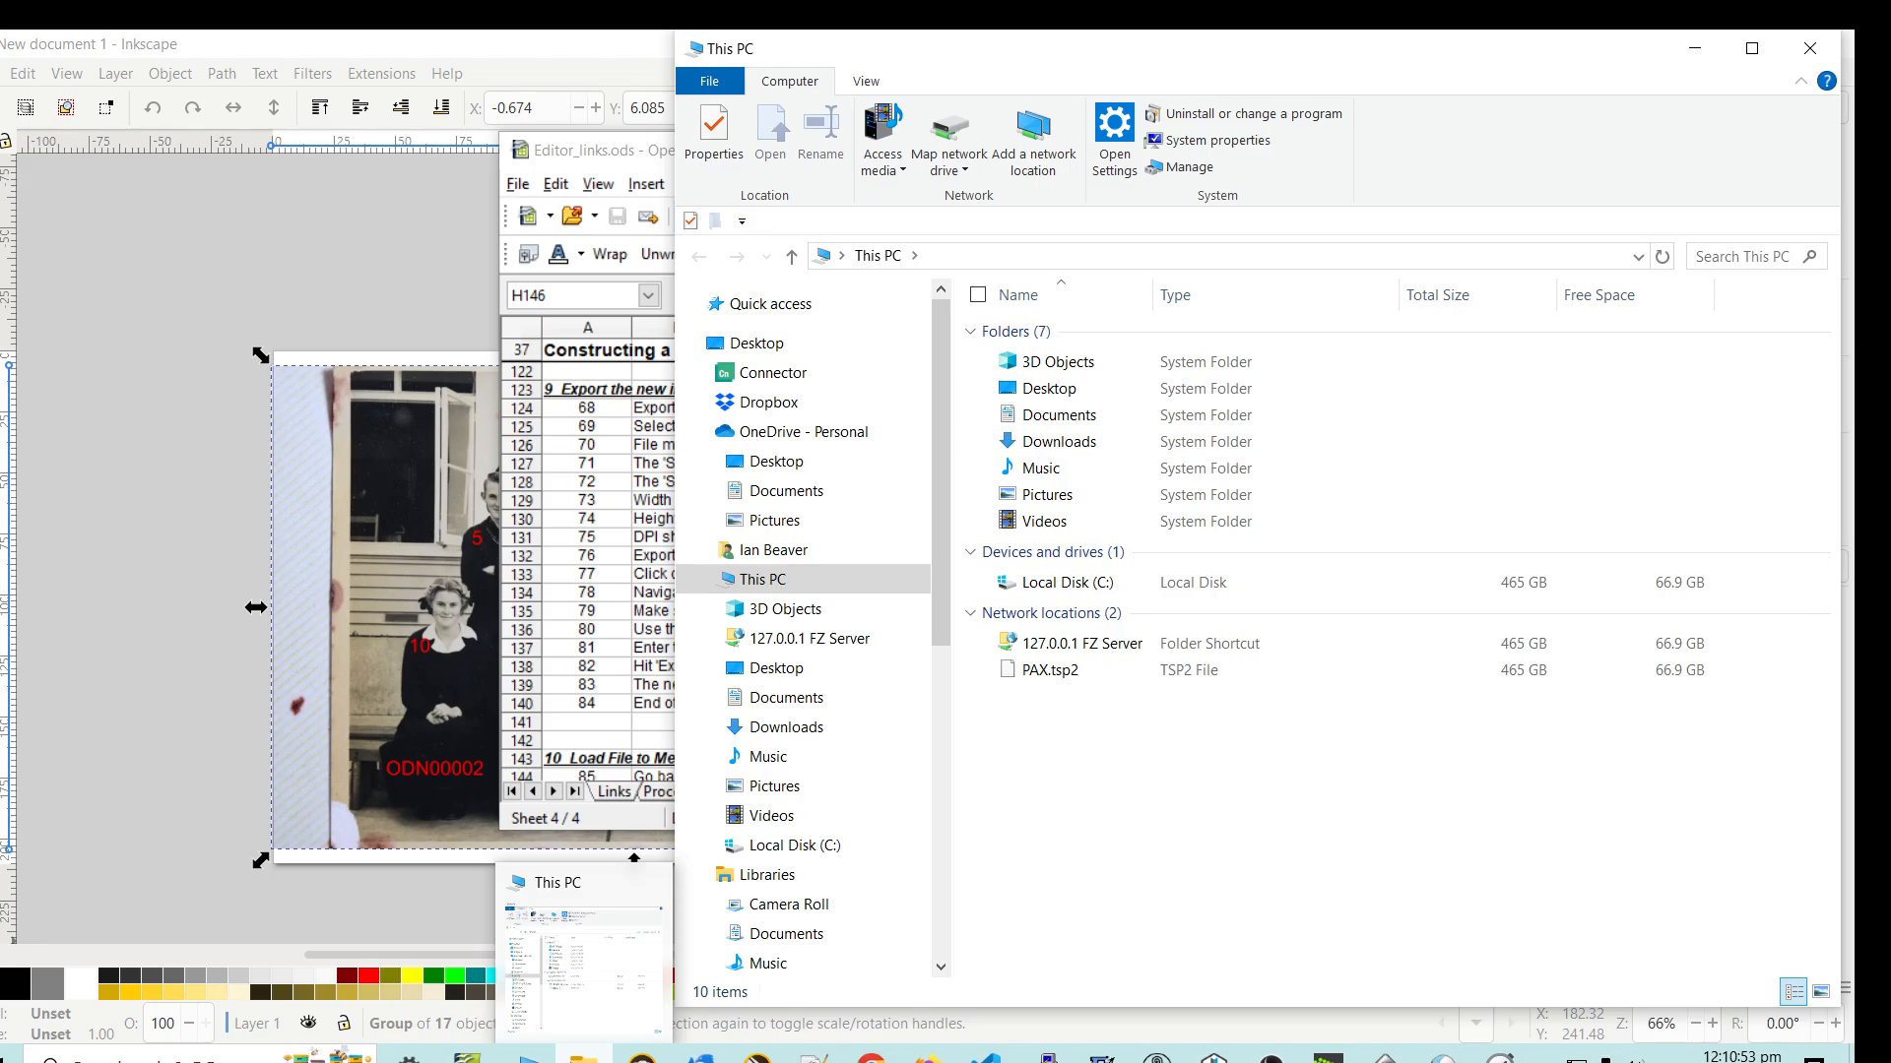
click(1050, 416)
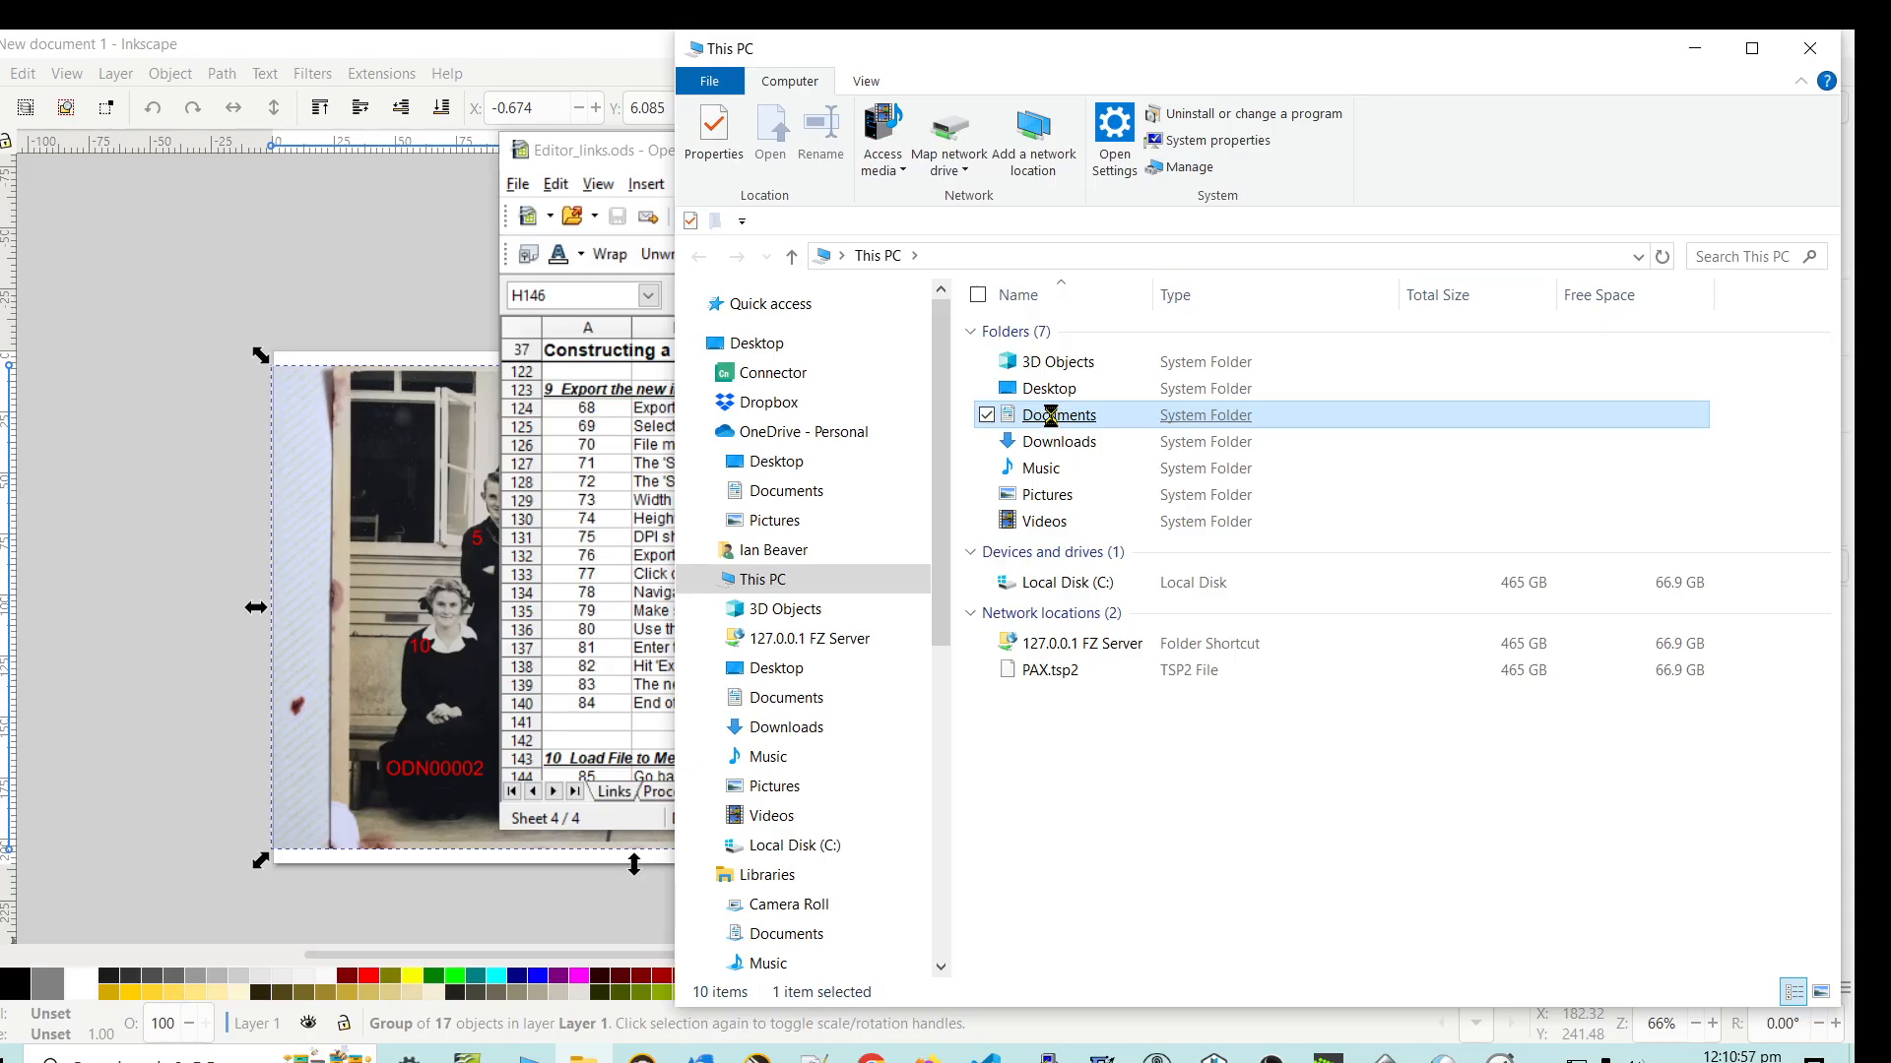
double_click(1049, 415)
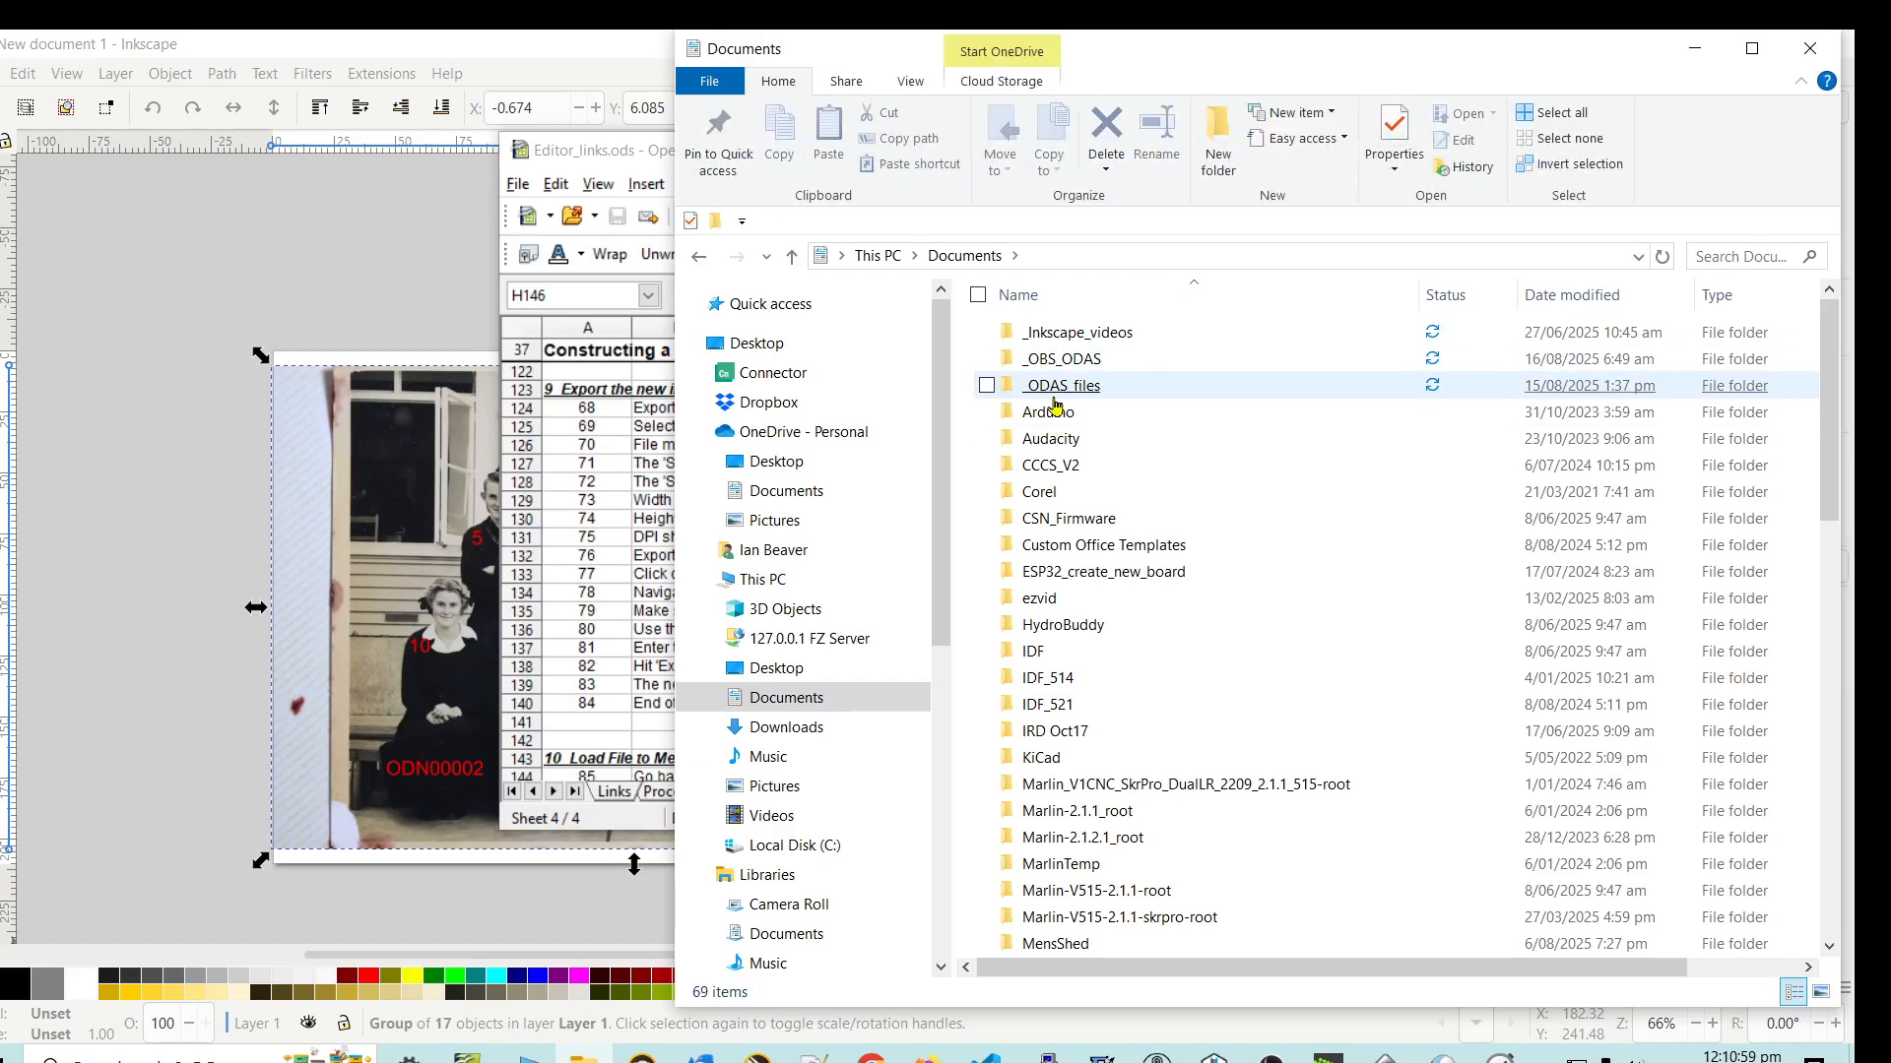
double_click(1045, 392)
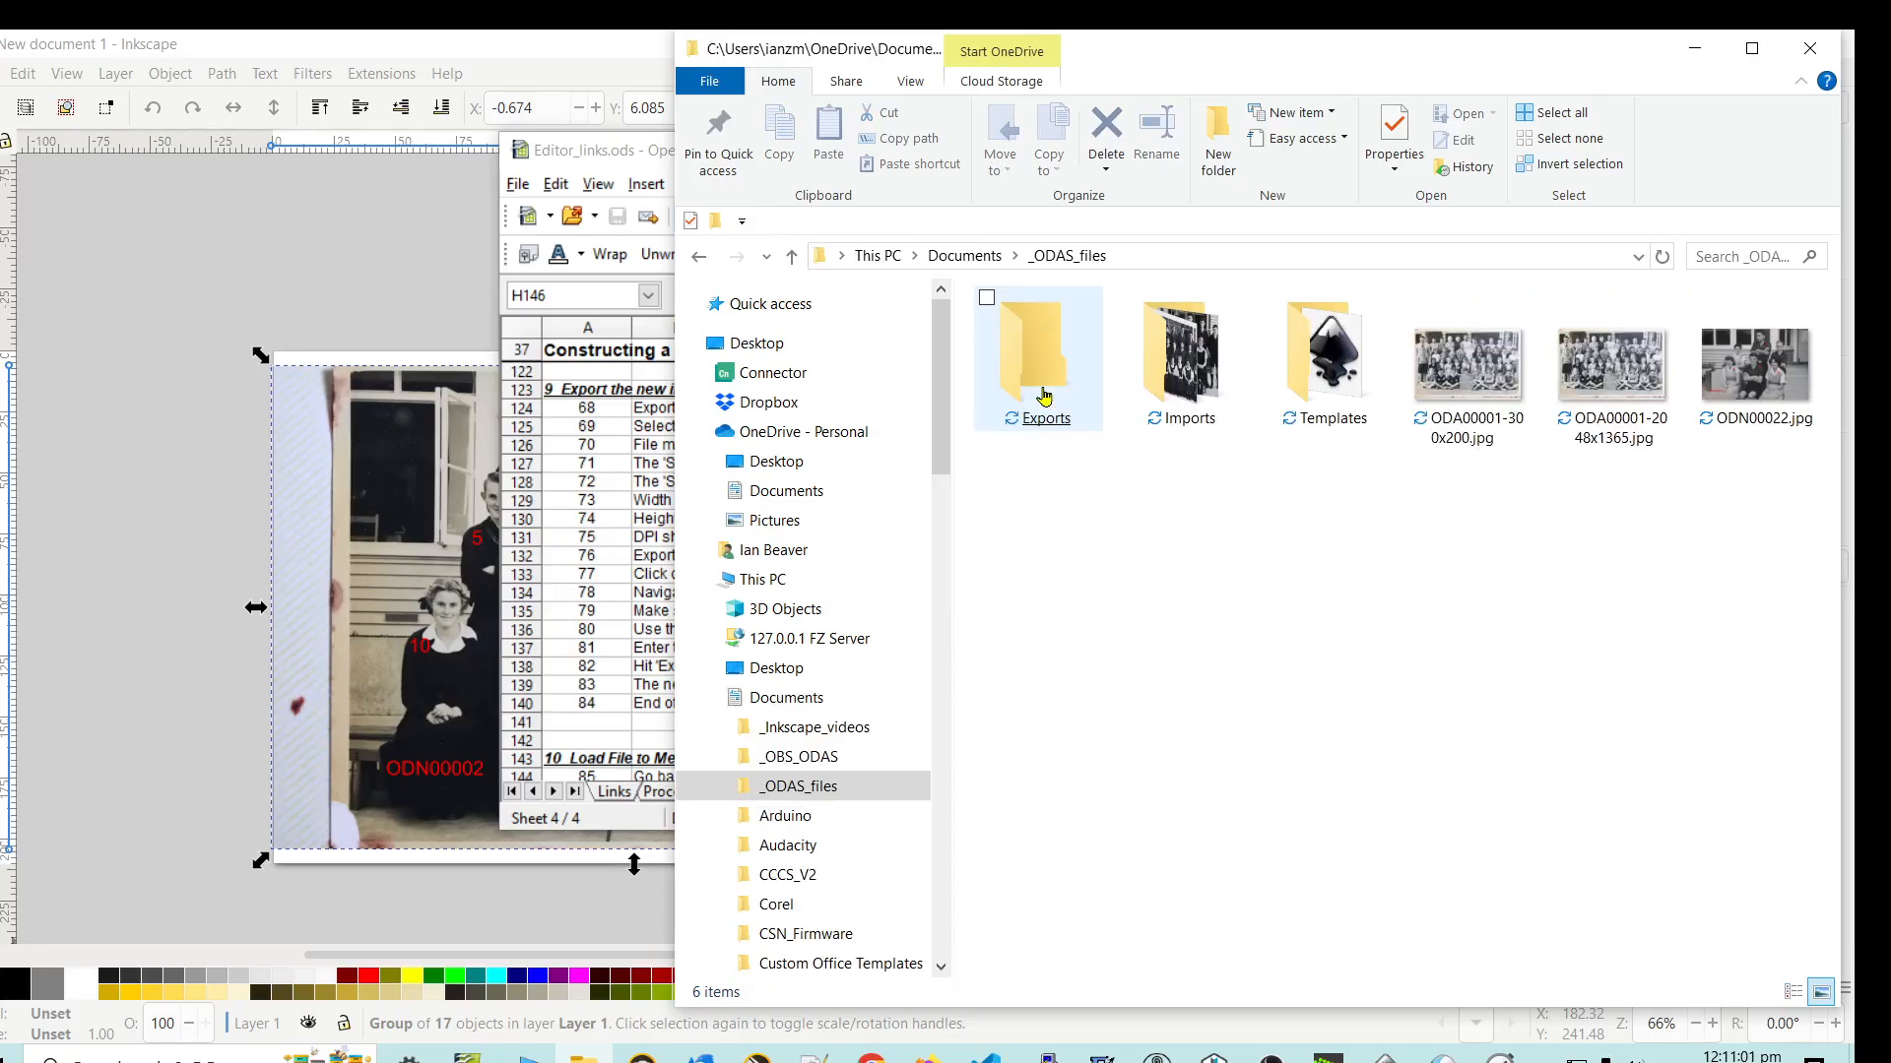
double_click(1029, 397)
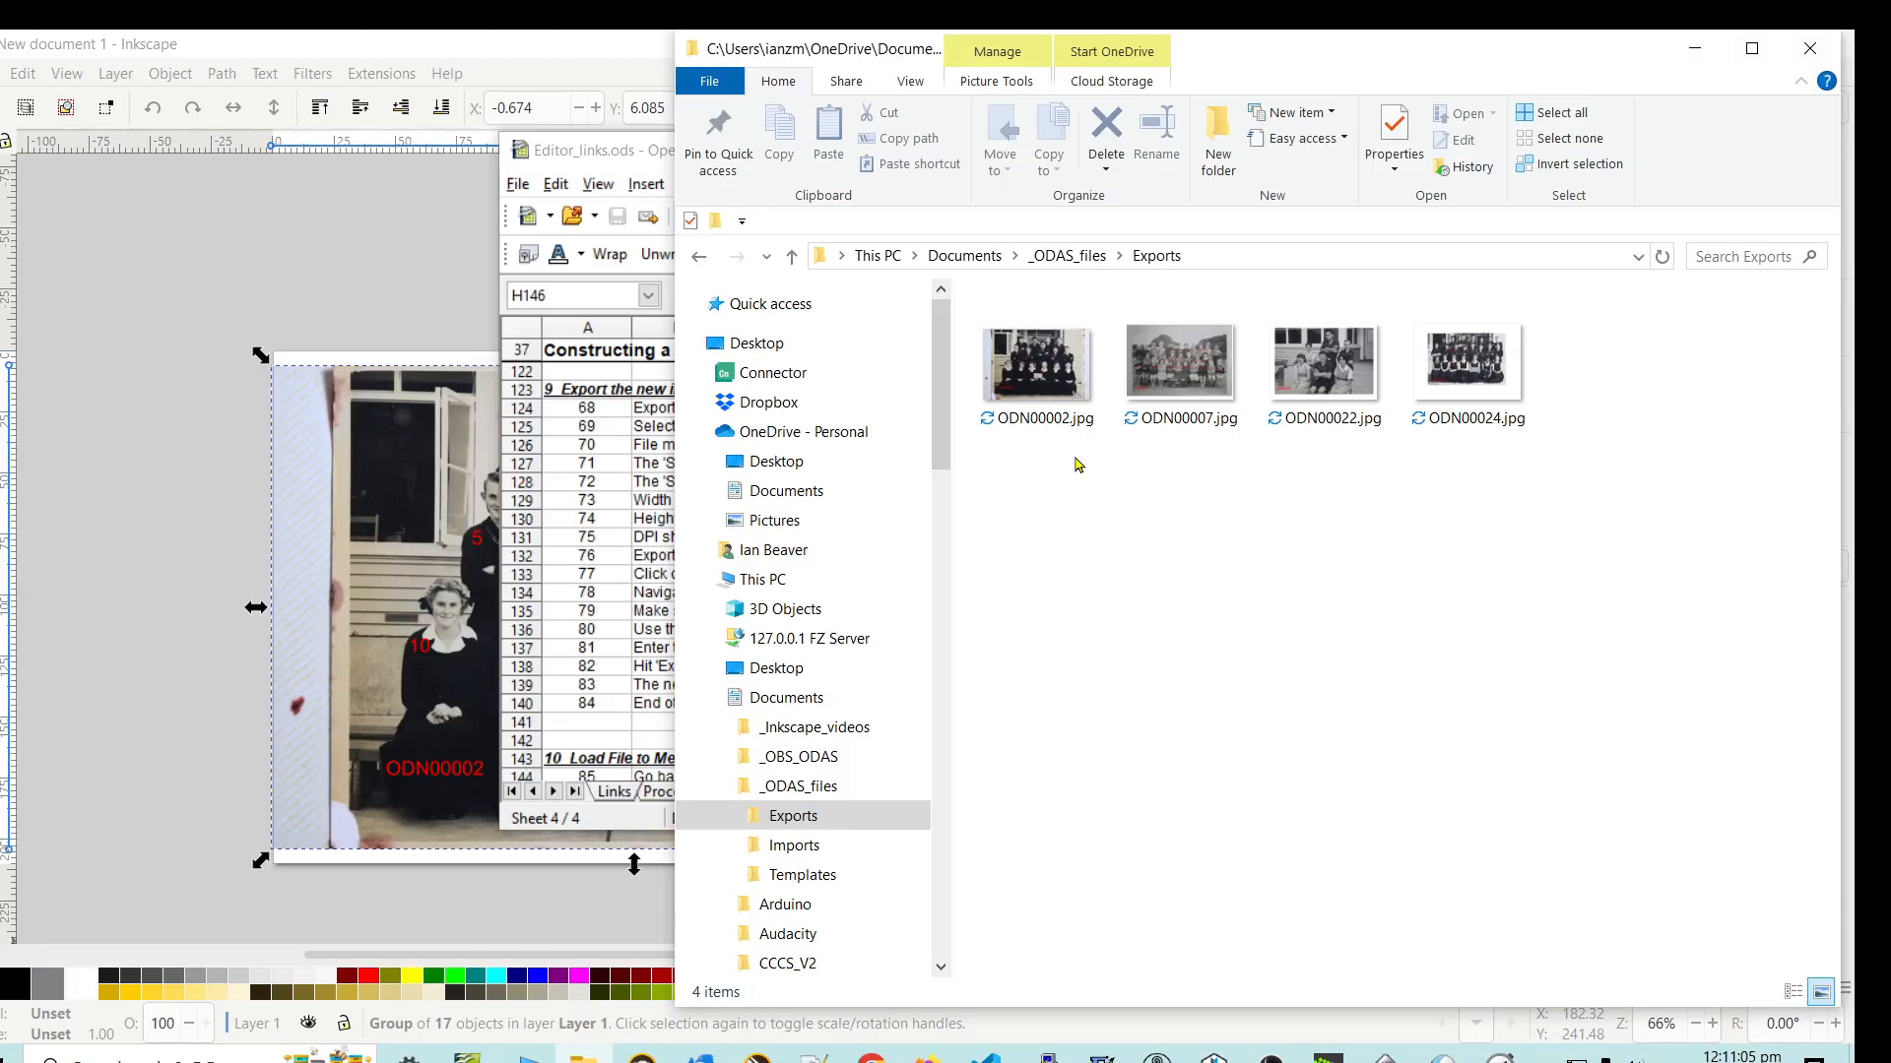
- Open ODN00002.jpg to check the exported face numbers and title, and close the image viewer and the Exports folder window
click(1029, 374)
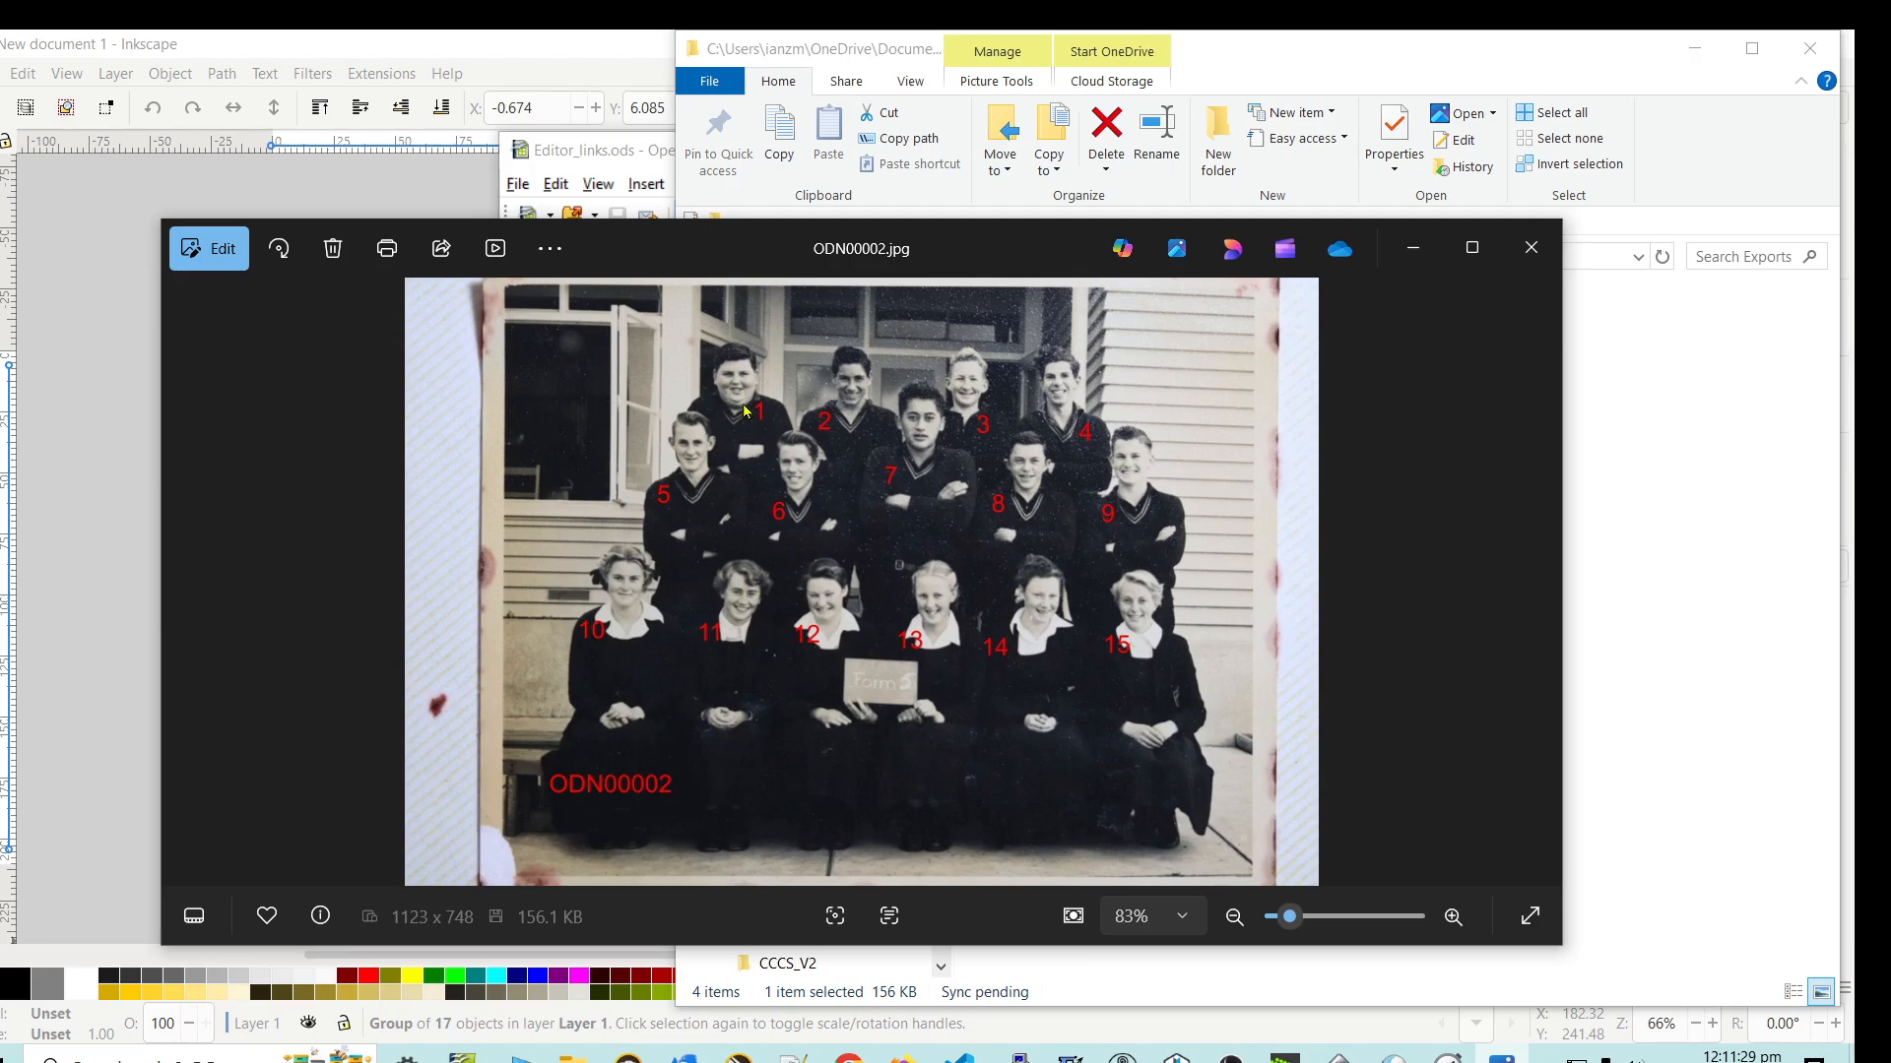
click(1531, 251)
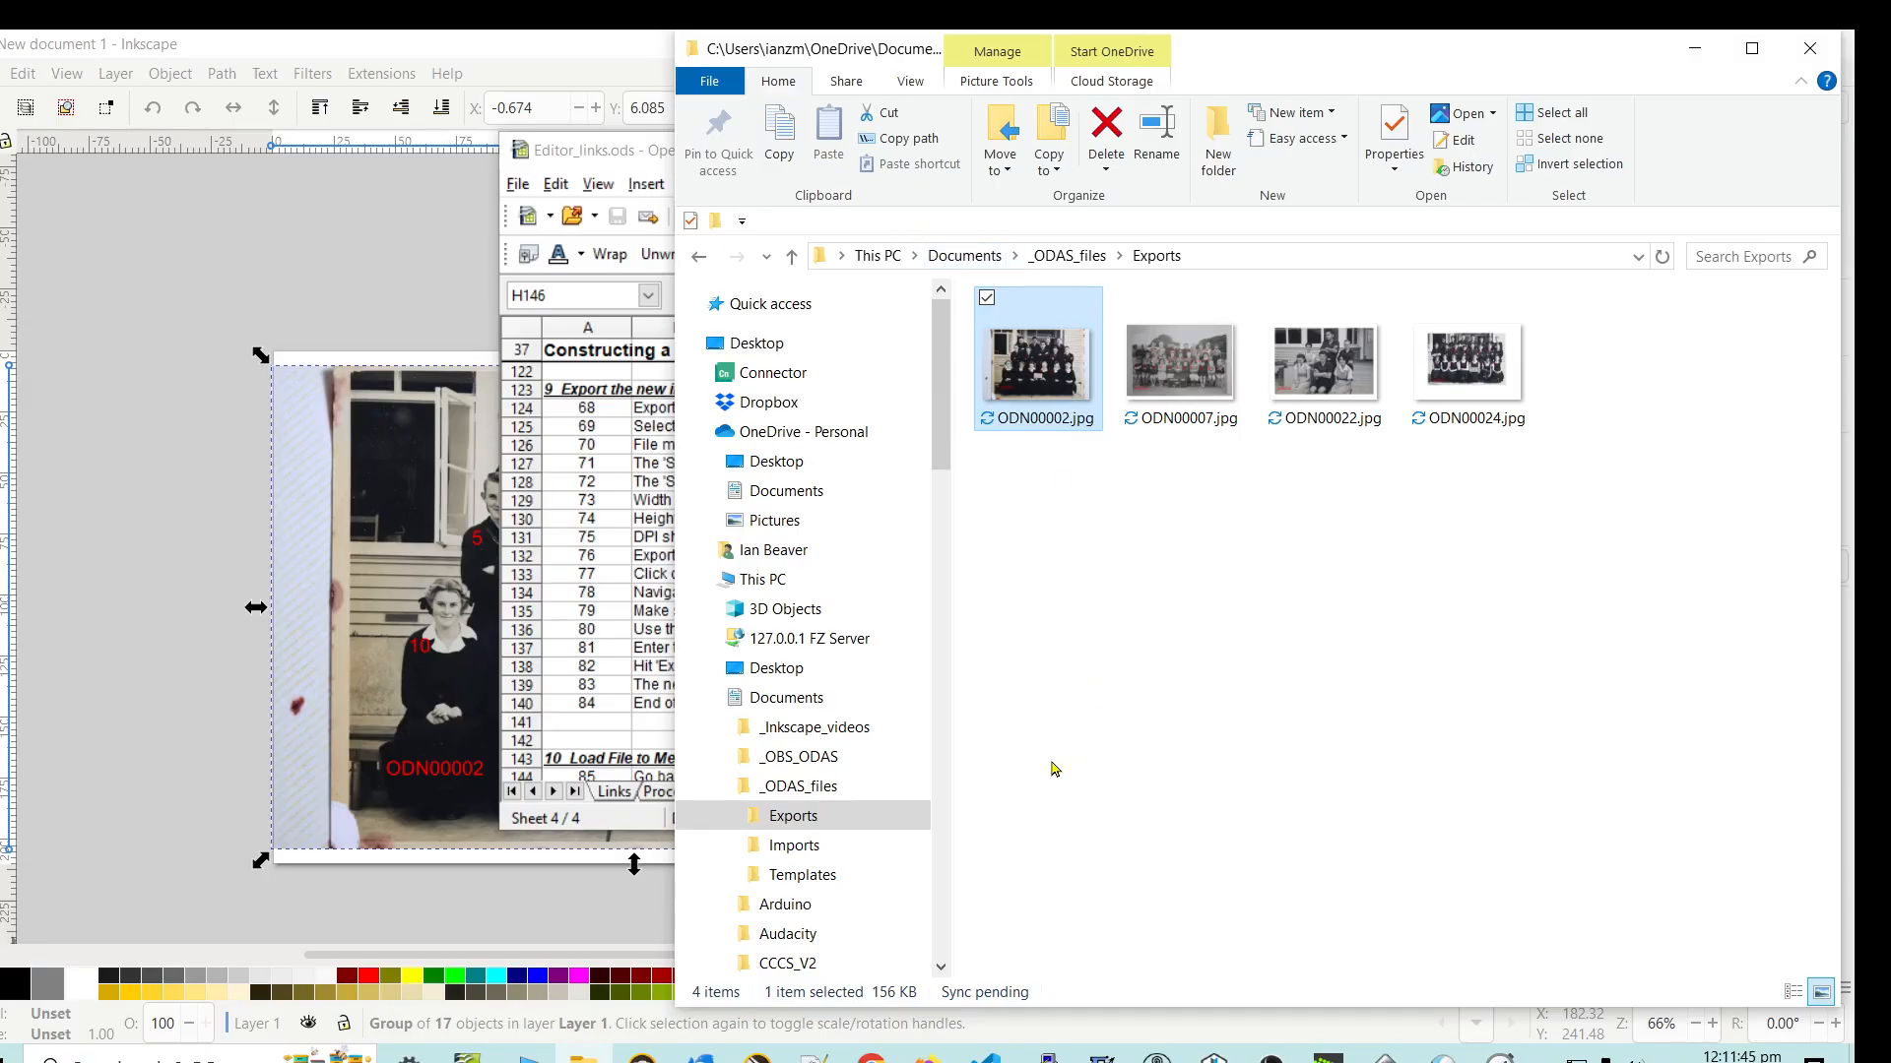
click(1810, 47)
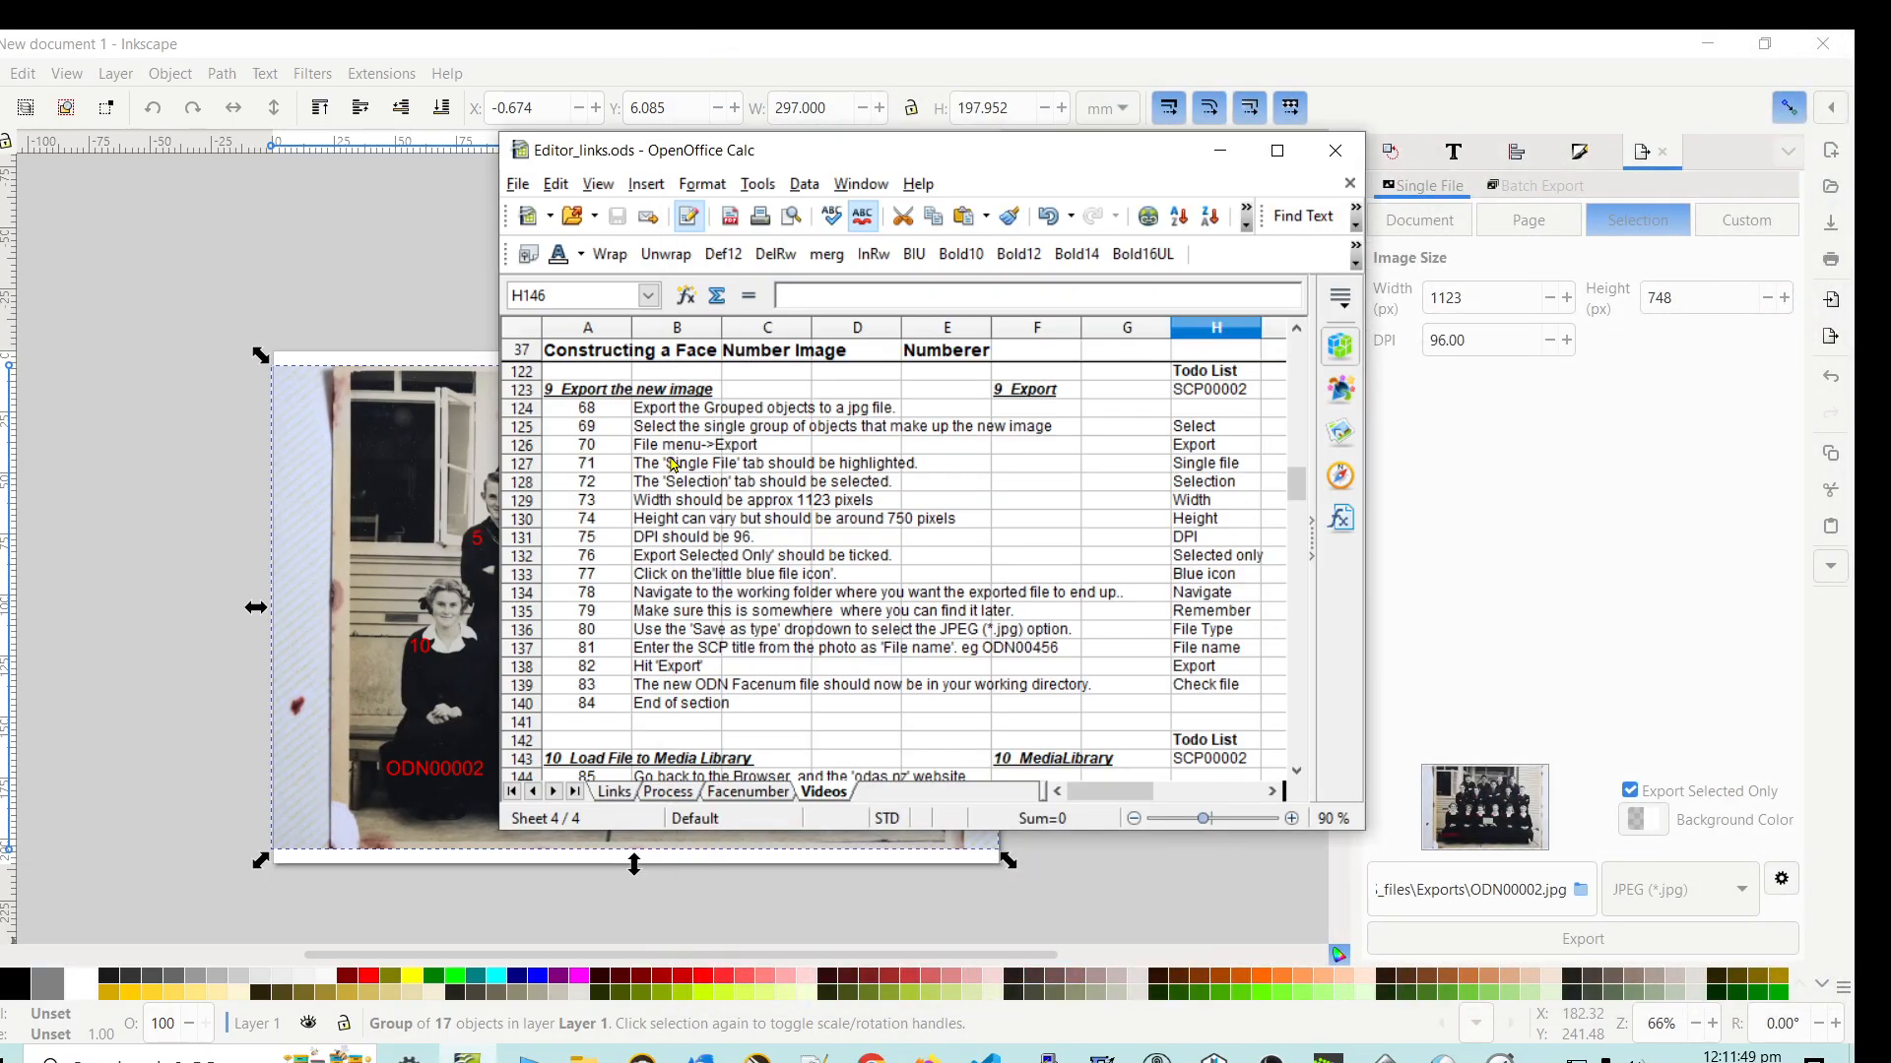